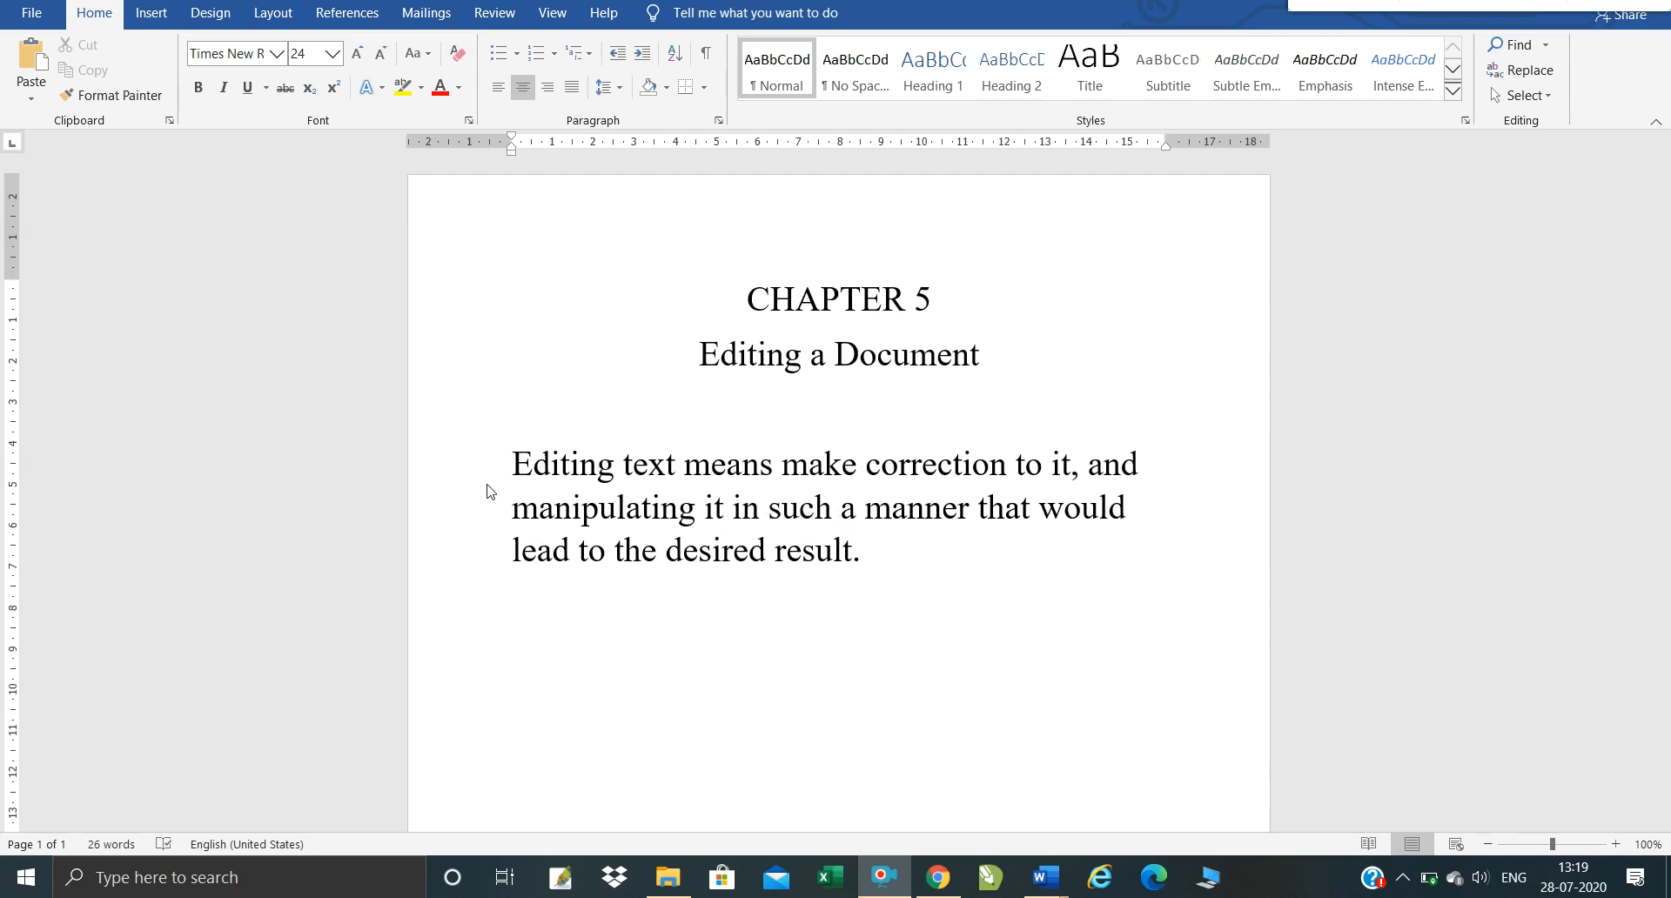
Step: Select the word "Editing" at the start of the body paragraph, extend the selection to the whole document, and clear it
{"action": "double_click", "coordinate": [513, 465]}
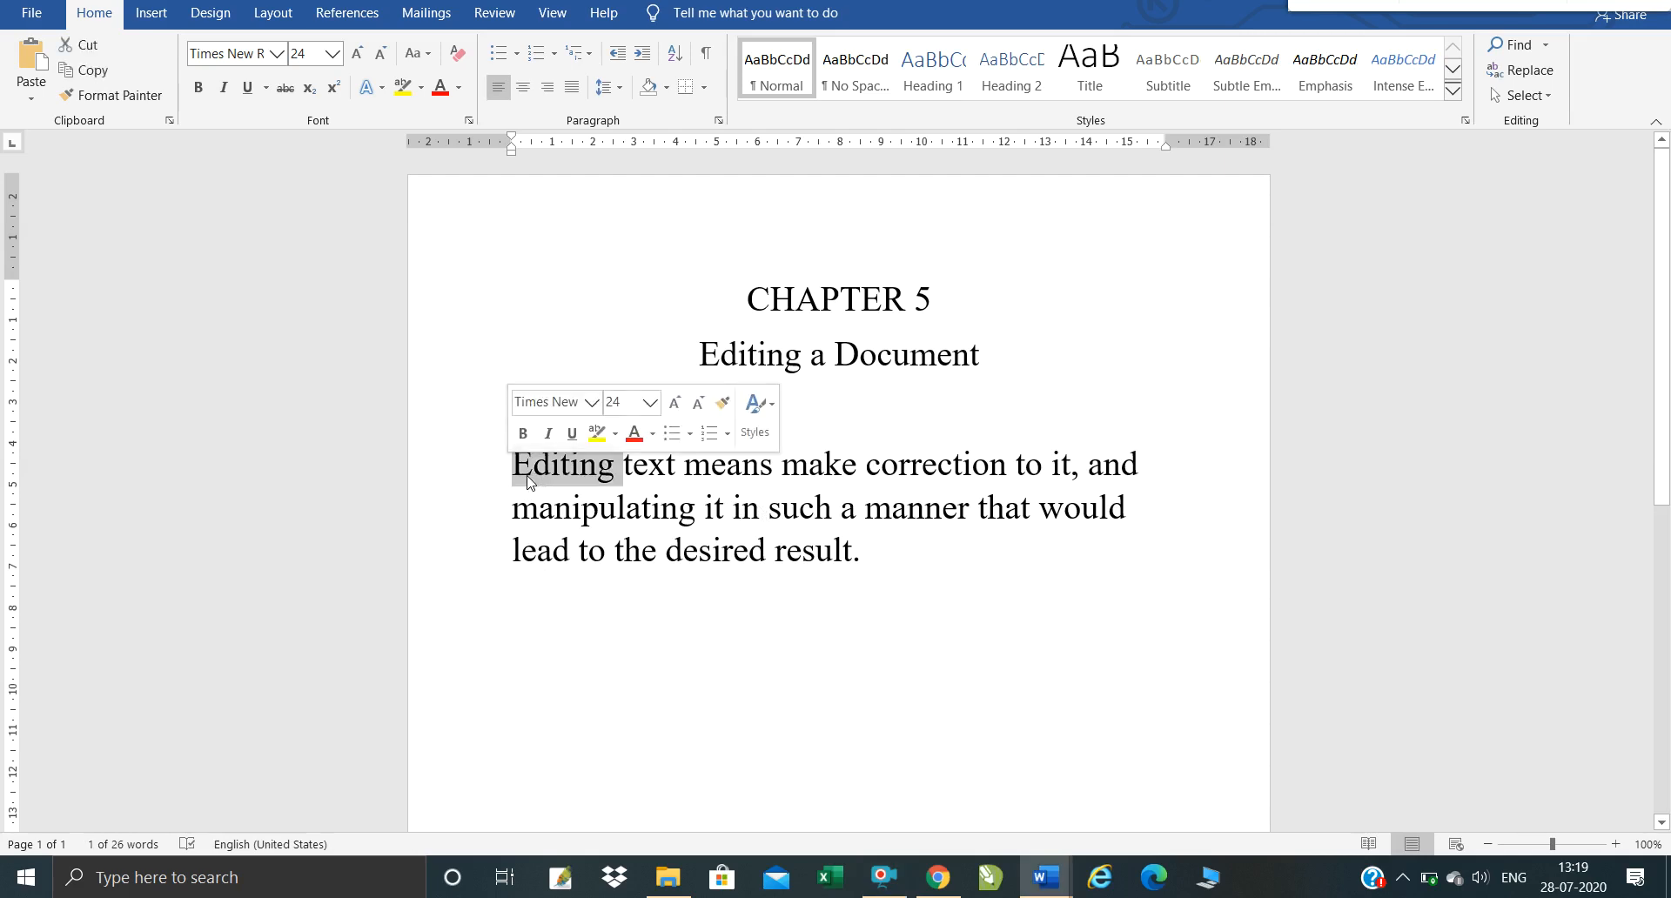
{"action": "key", "text": "ctrl+a"}
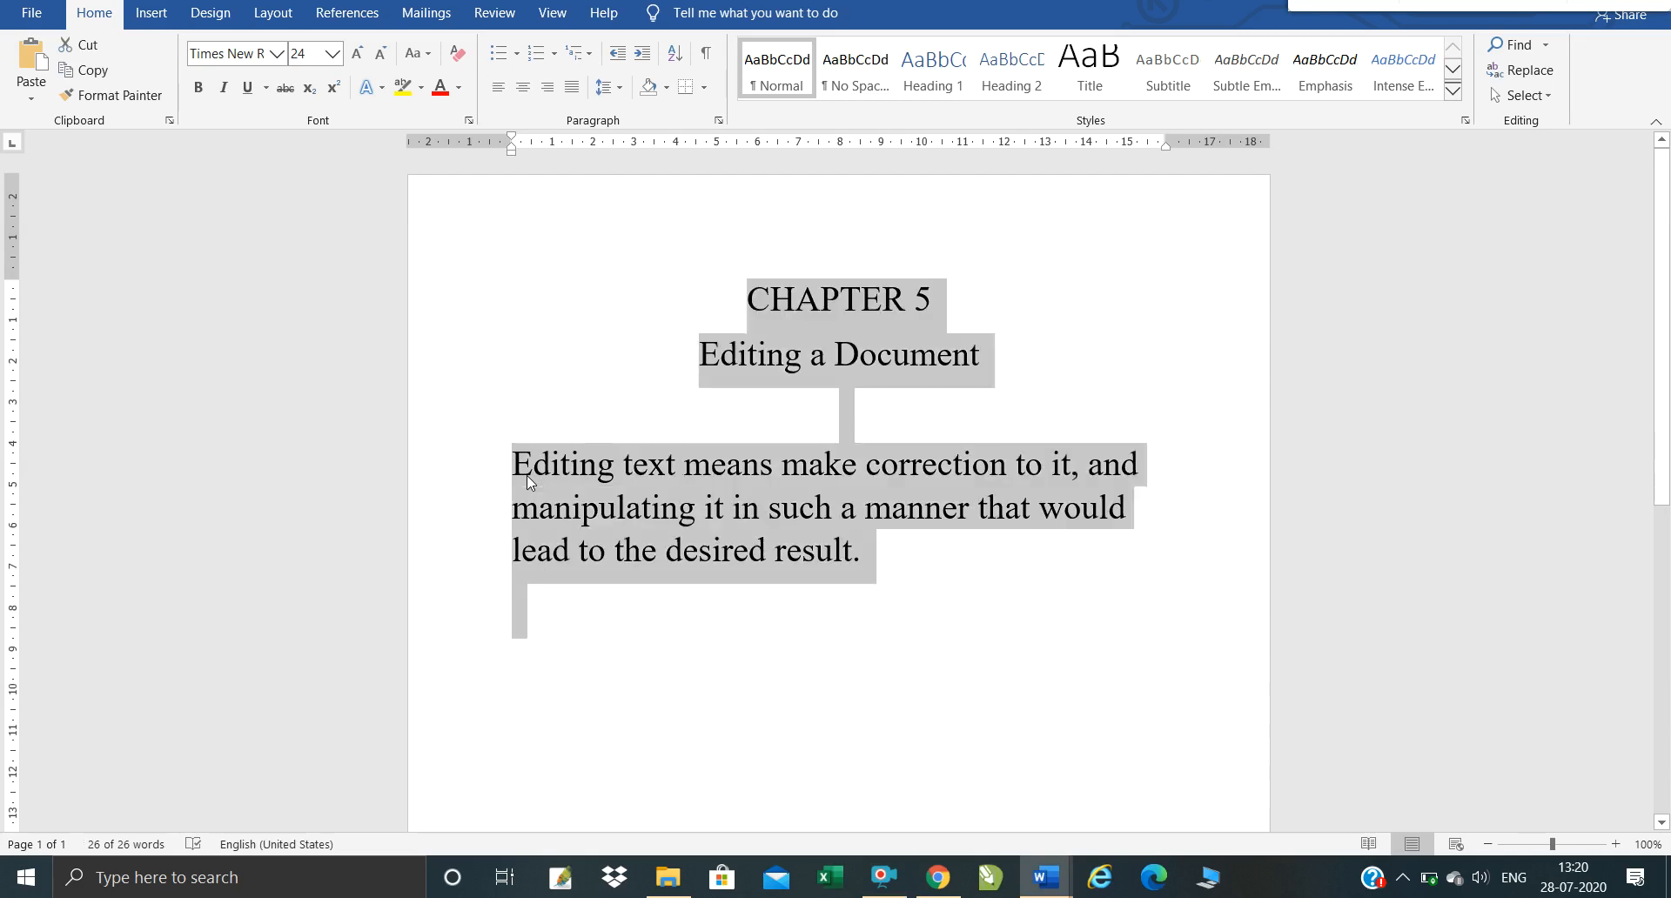
{"action": "left_click", "coordinate": [547, 478]}
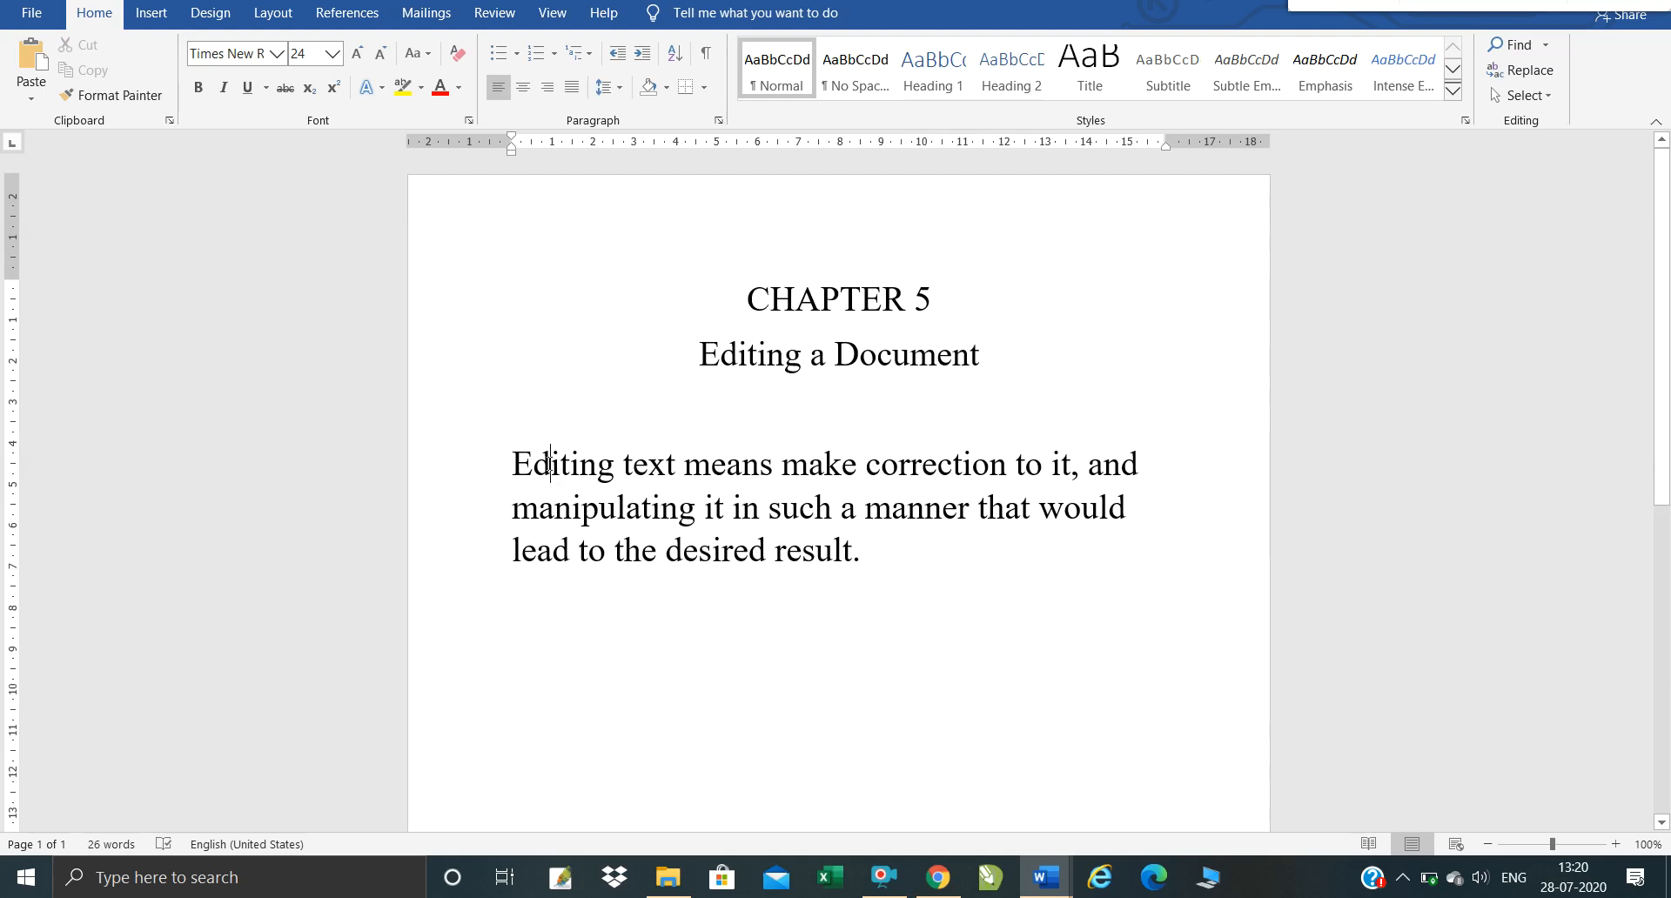
Step: Select the entire body paragraph, deselect it, and select the whole document from the page margin before clearing the selection
{"action": "left_click", "coordinate": [505, 460]}
{"action": "triple_click", "coordinate": [505, 460]}
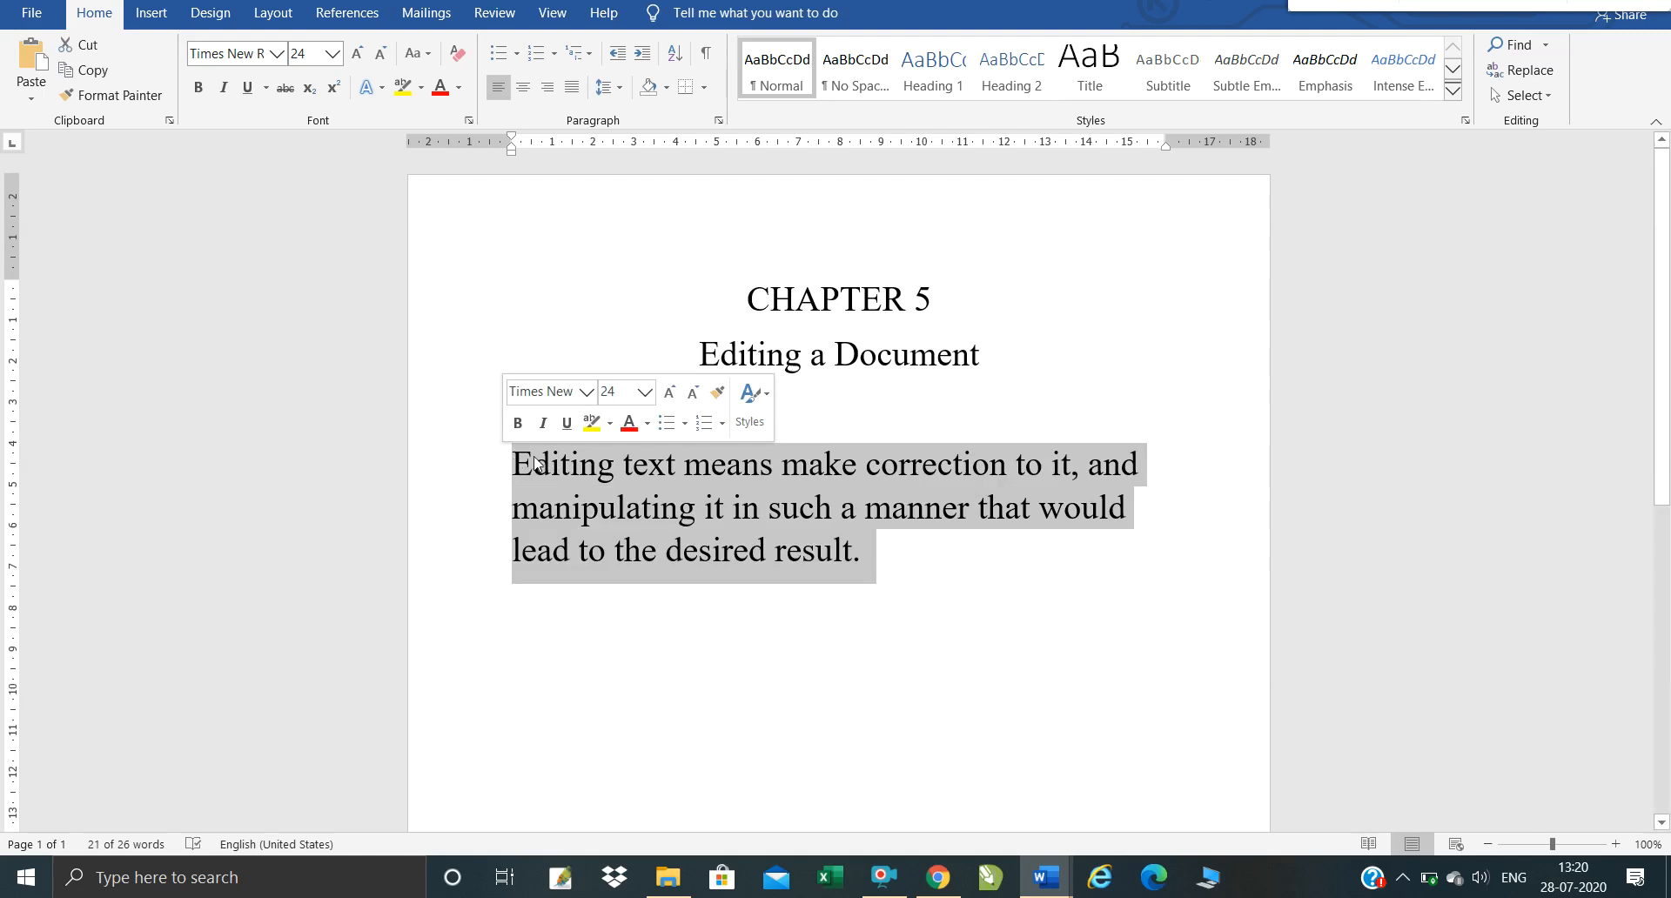
{"action": "left_click", "coordinate": [518, 471]}
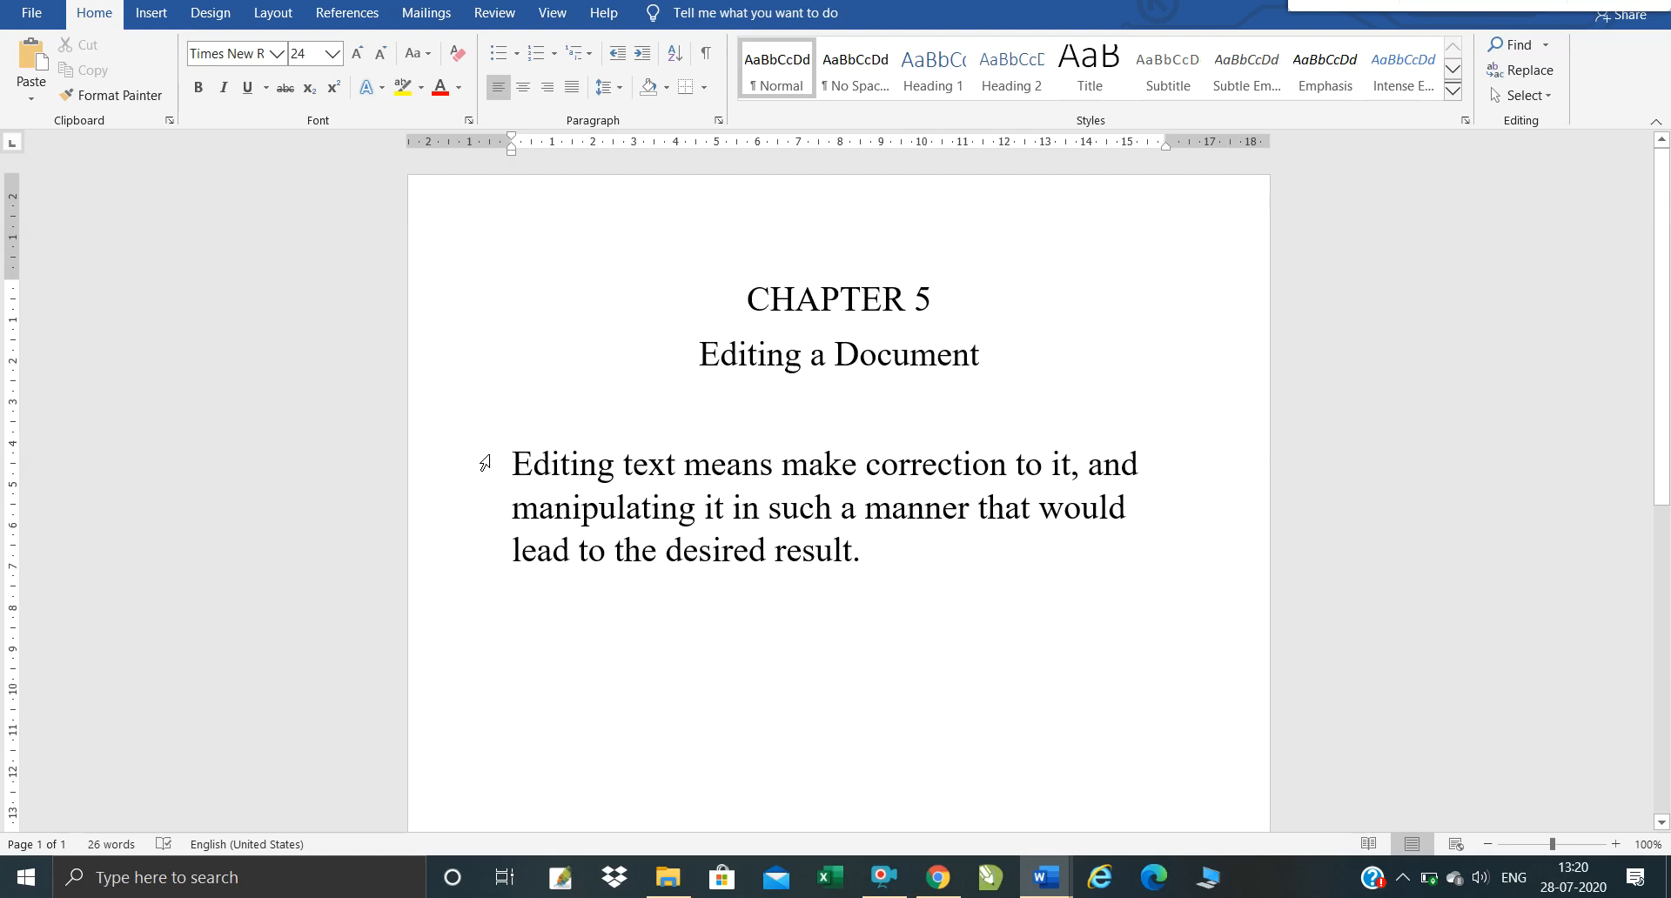
{"action": "triple_click", "coordinate": [484, 462]}
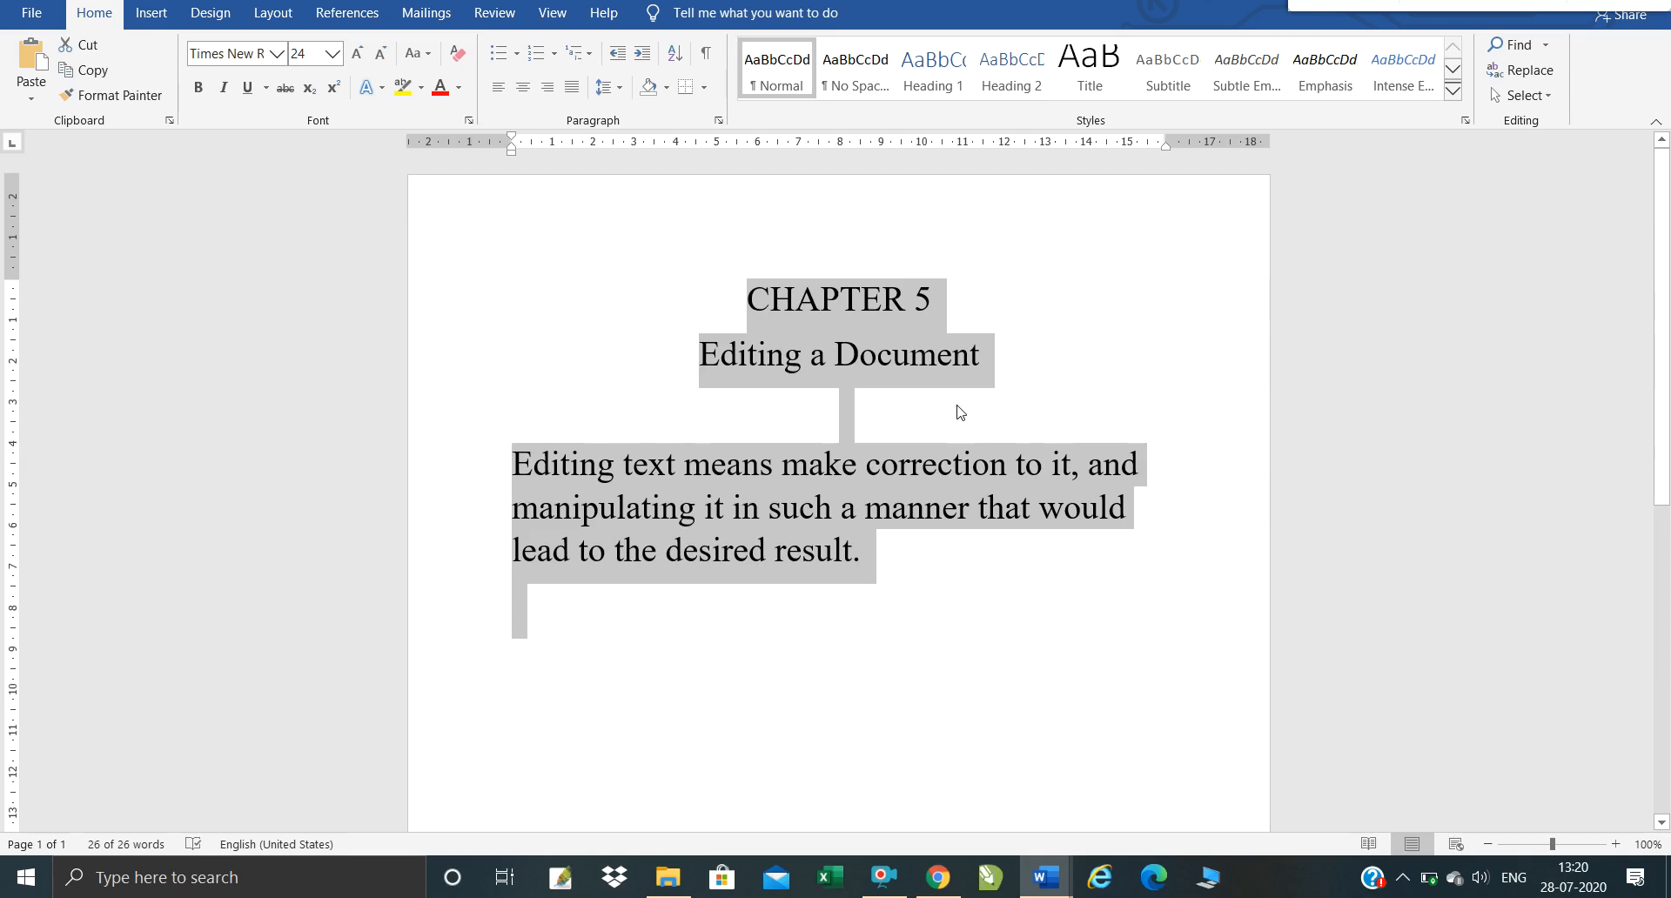
{"action": "left_click", "coordinate": [810, 498]}
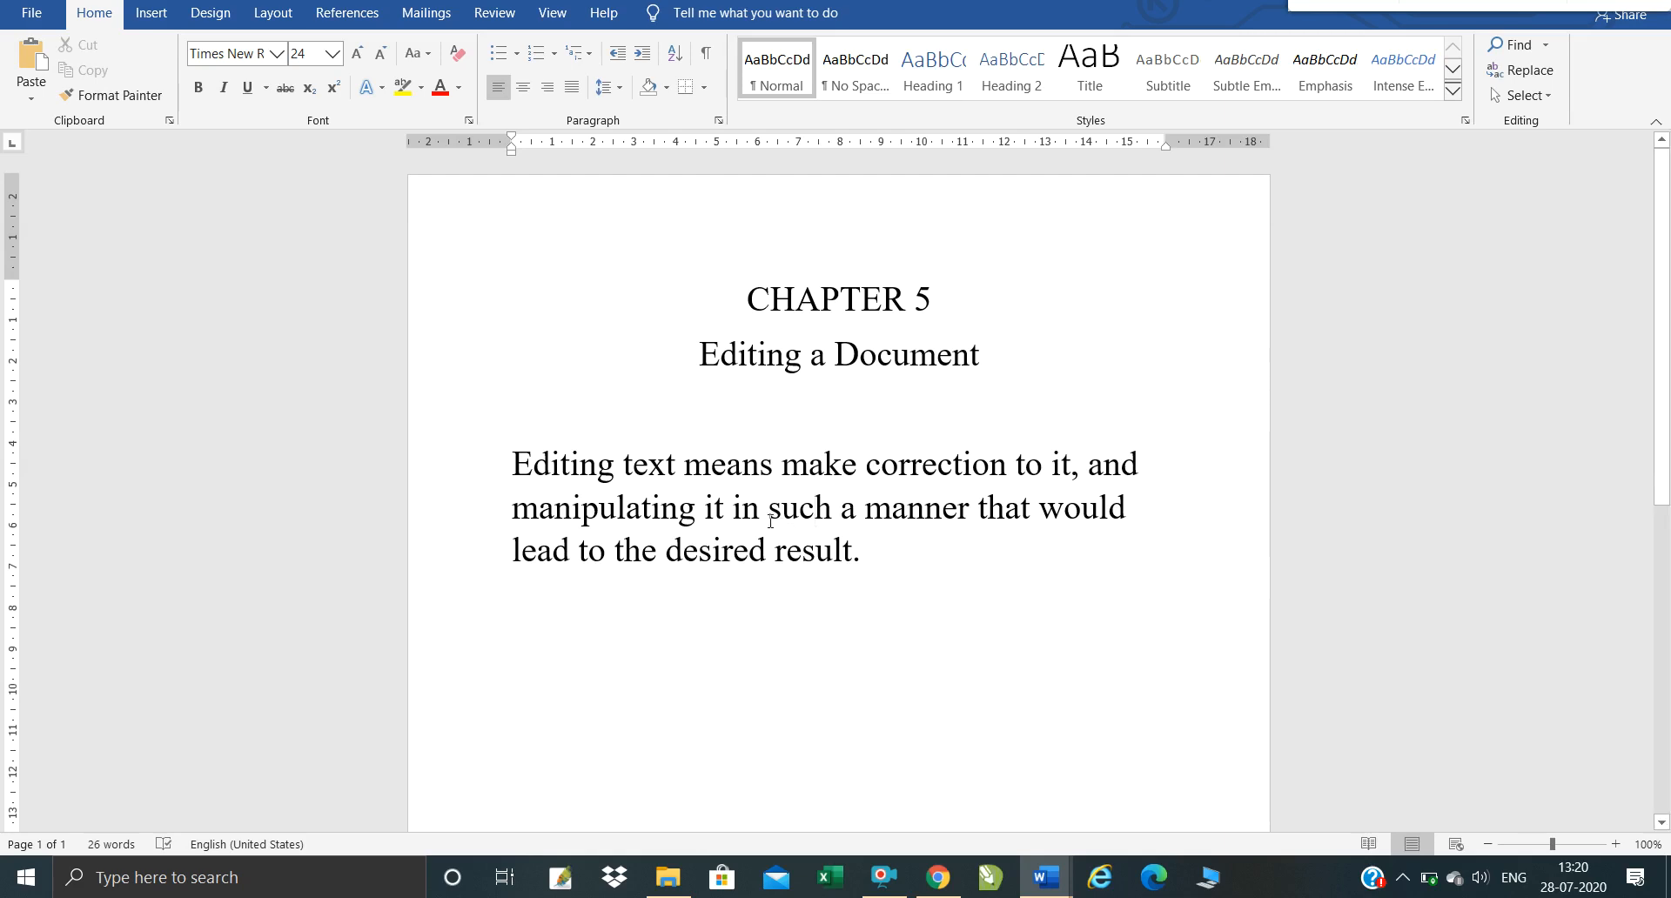
Step: Copy the body paragraph's first line, add blank lines after the paragraph, and paste the copy there
{"action": "left_click", "coordinate": [474, 479]}
{"action": "key", "text": "ctrl+c"}
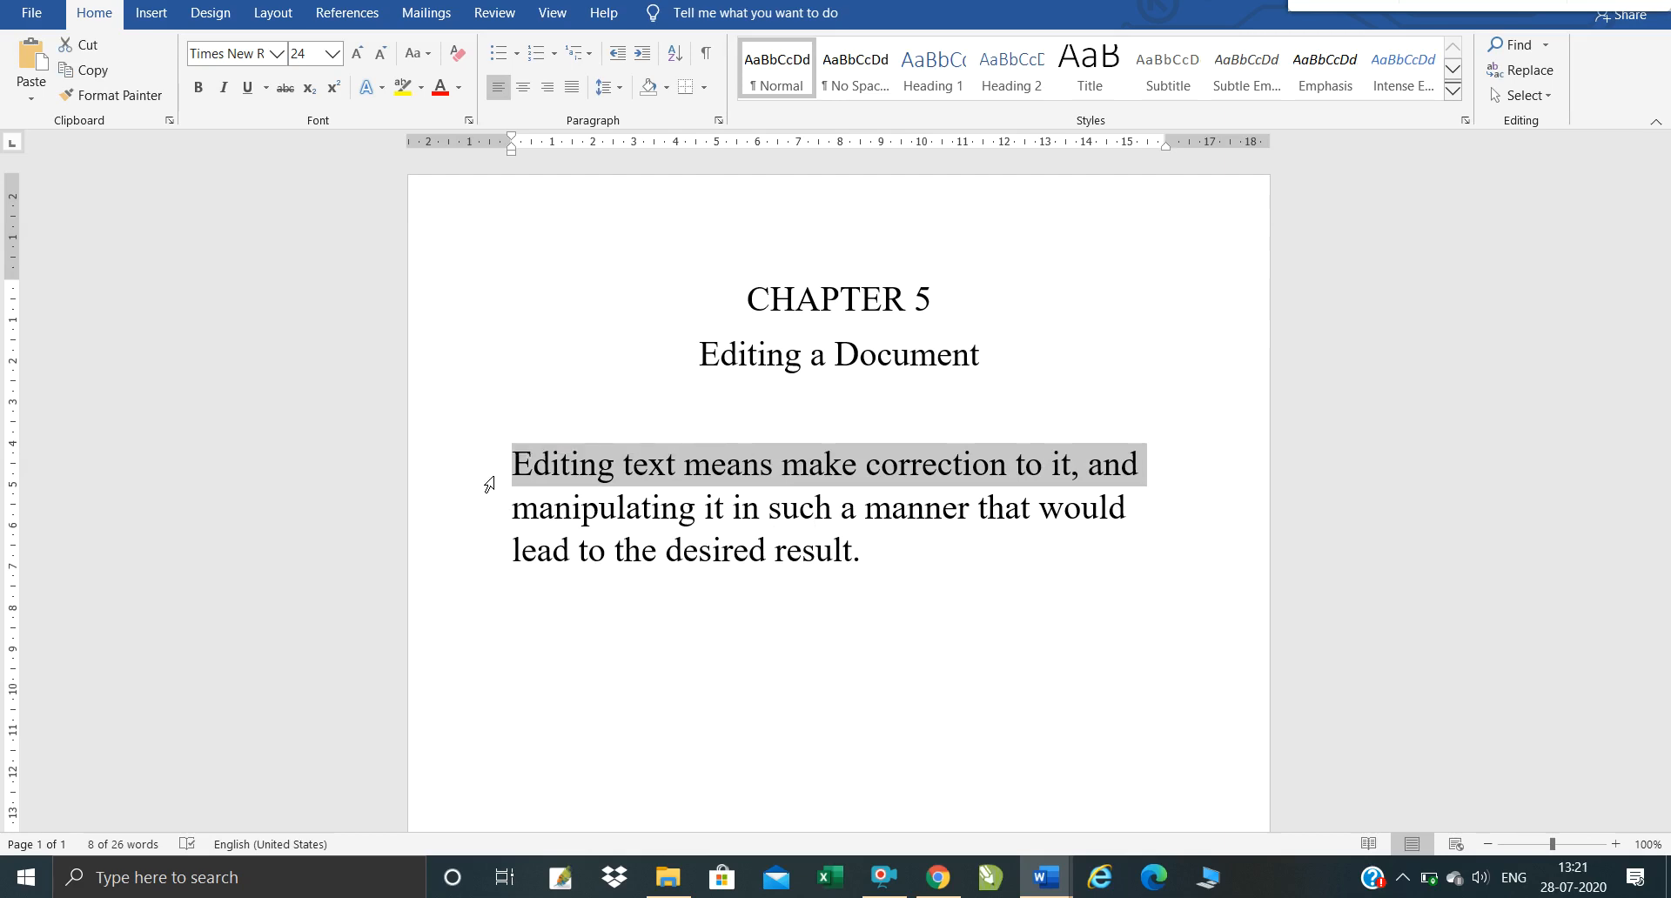
{"action": "left_click", "coordinate": [909, 561]}
{"action": "key", "text": "Return"}
{"action": "key", "text": "Return"}
{"action": "key", "text": "Return"}
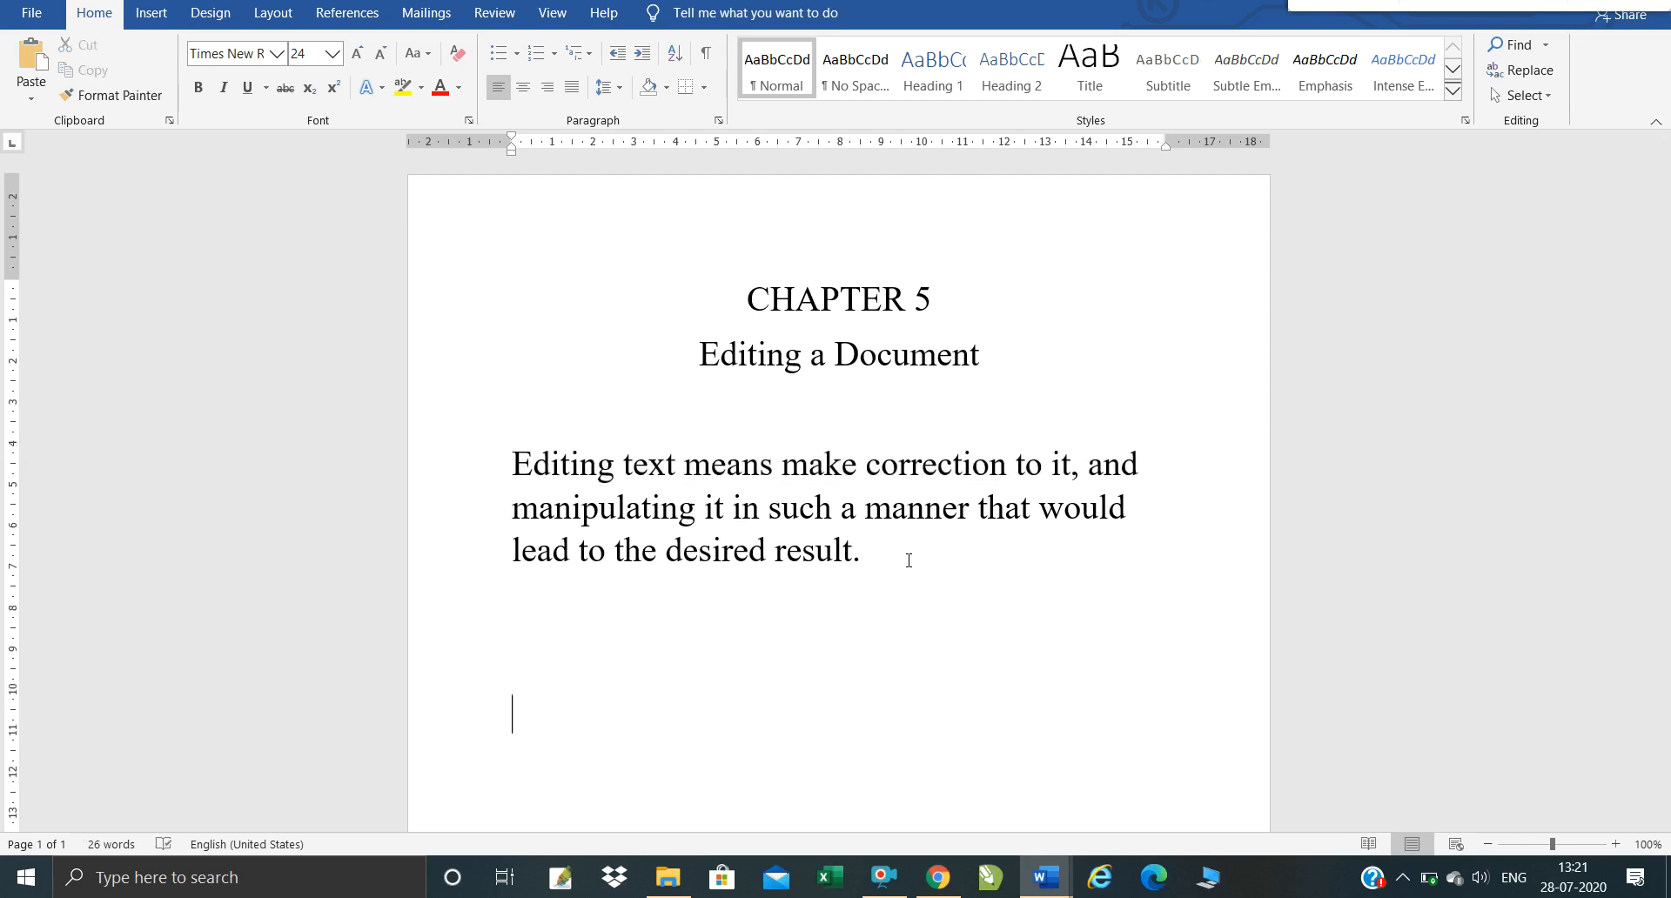
{"action": "key", "text": "ctrl+v"}
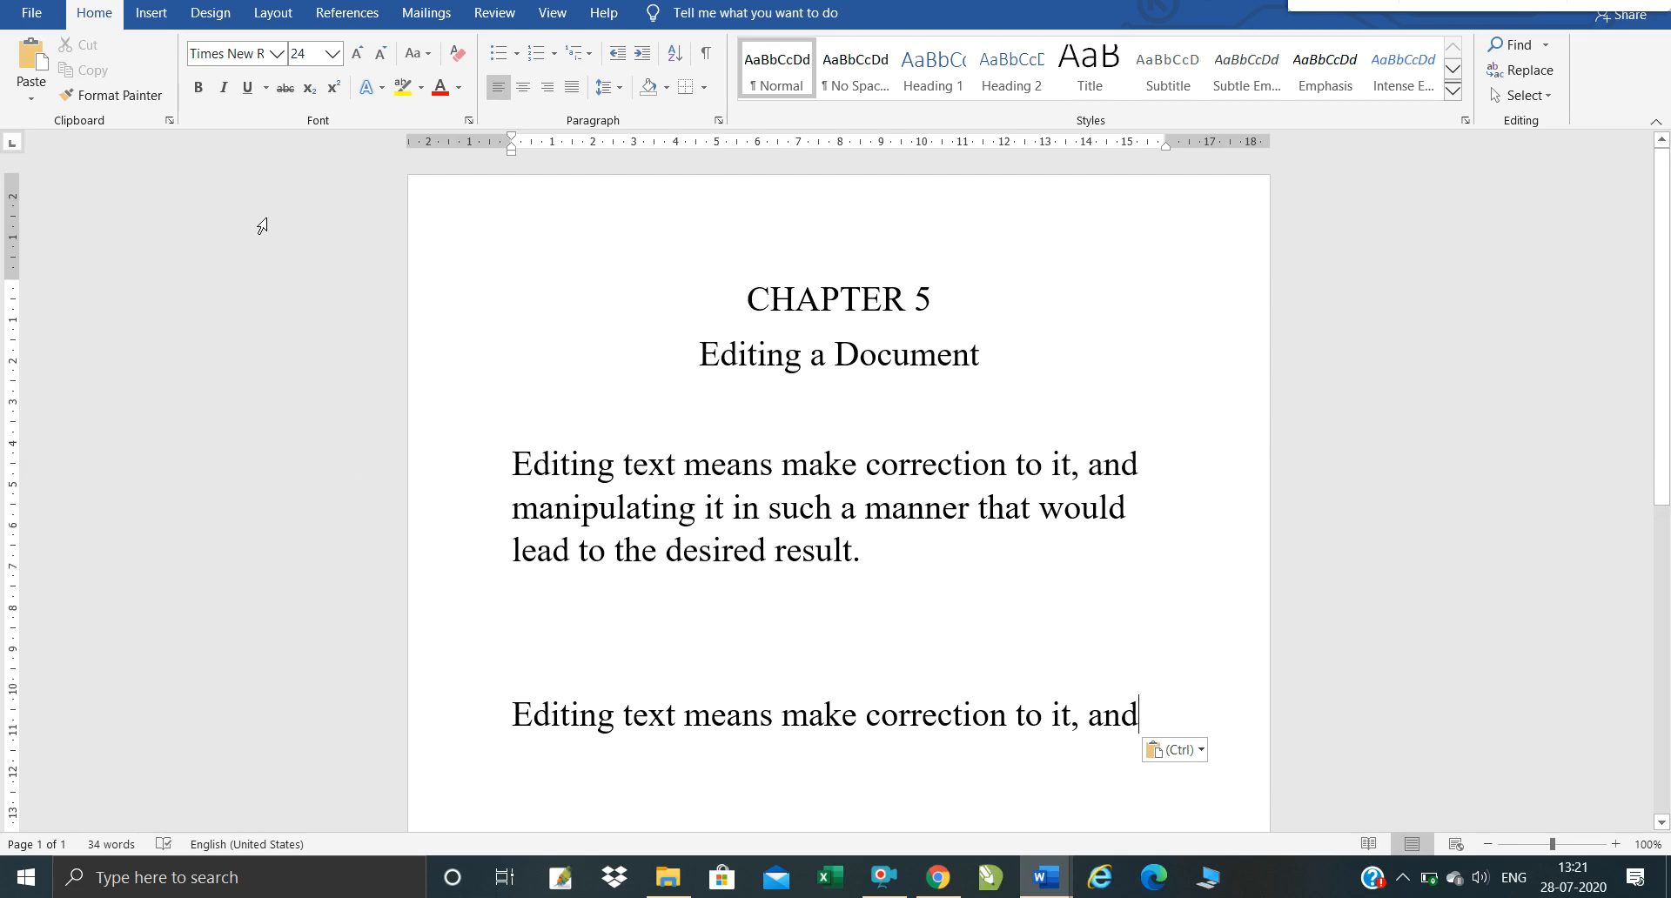
Step: Copy the body paragraph's first line again and paste it on the line directly below the first pasted copy
{"action": "left_click", "coordinate": [468, 484]}
{"action": "key", "text": "ctrl+c"}
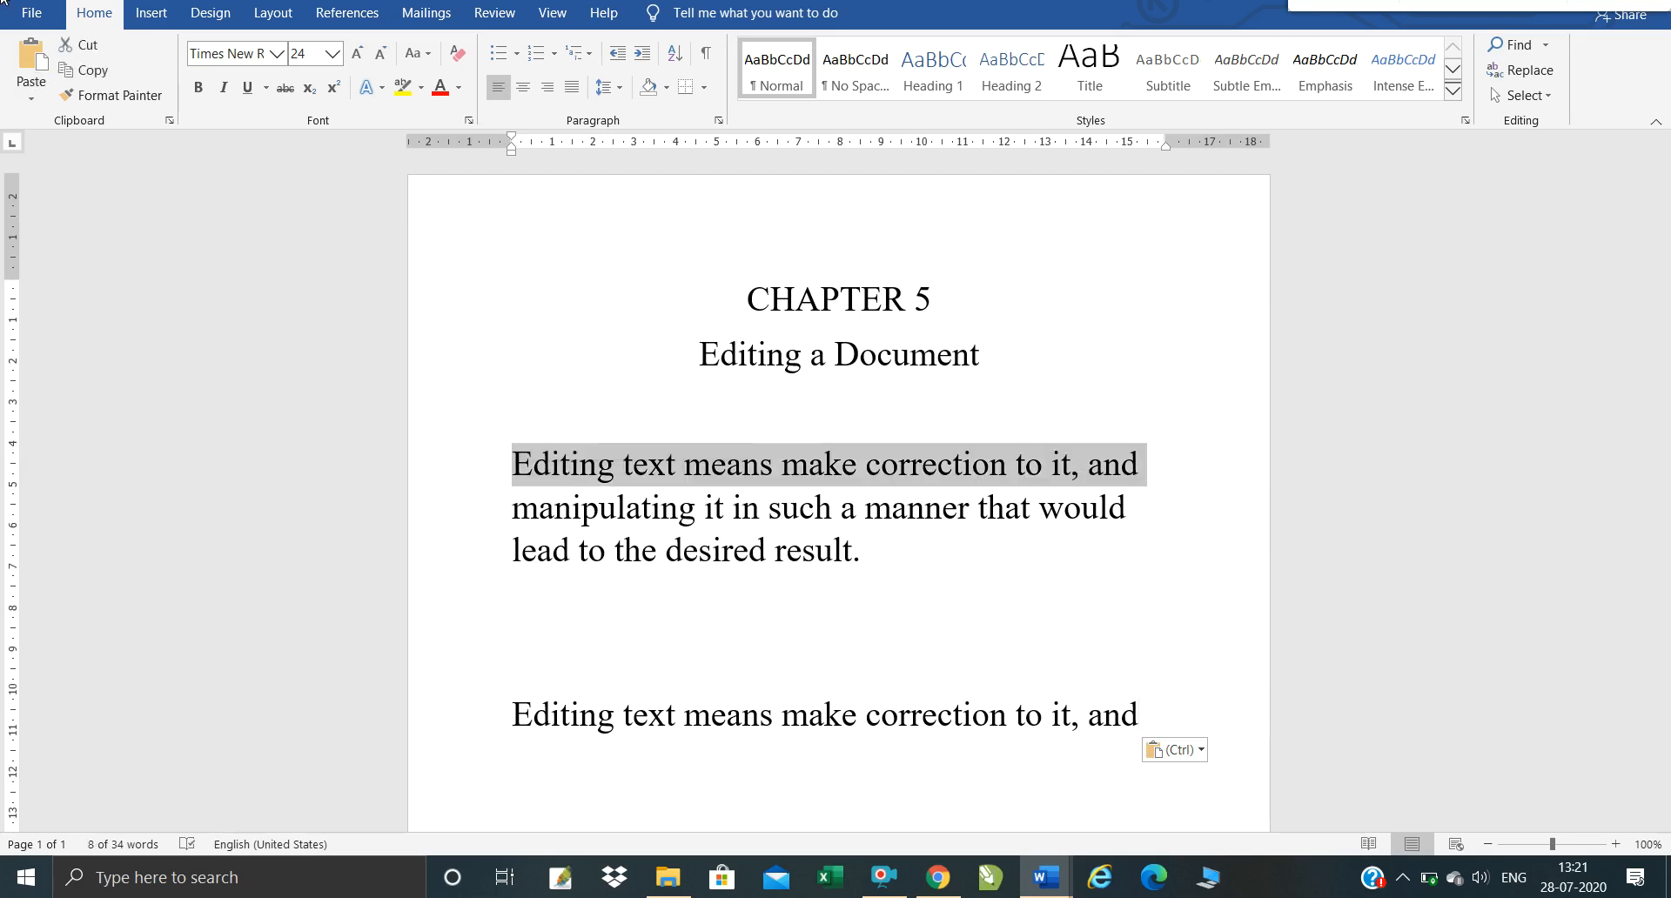
{"action": "left_click", "coordinate": [94, 70]}
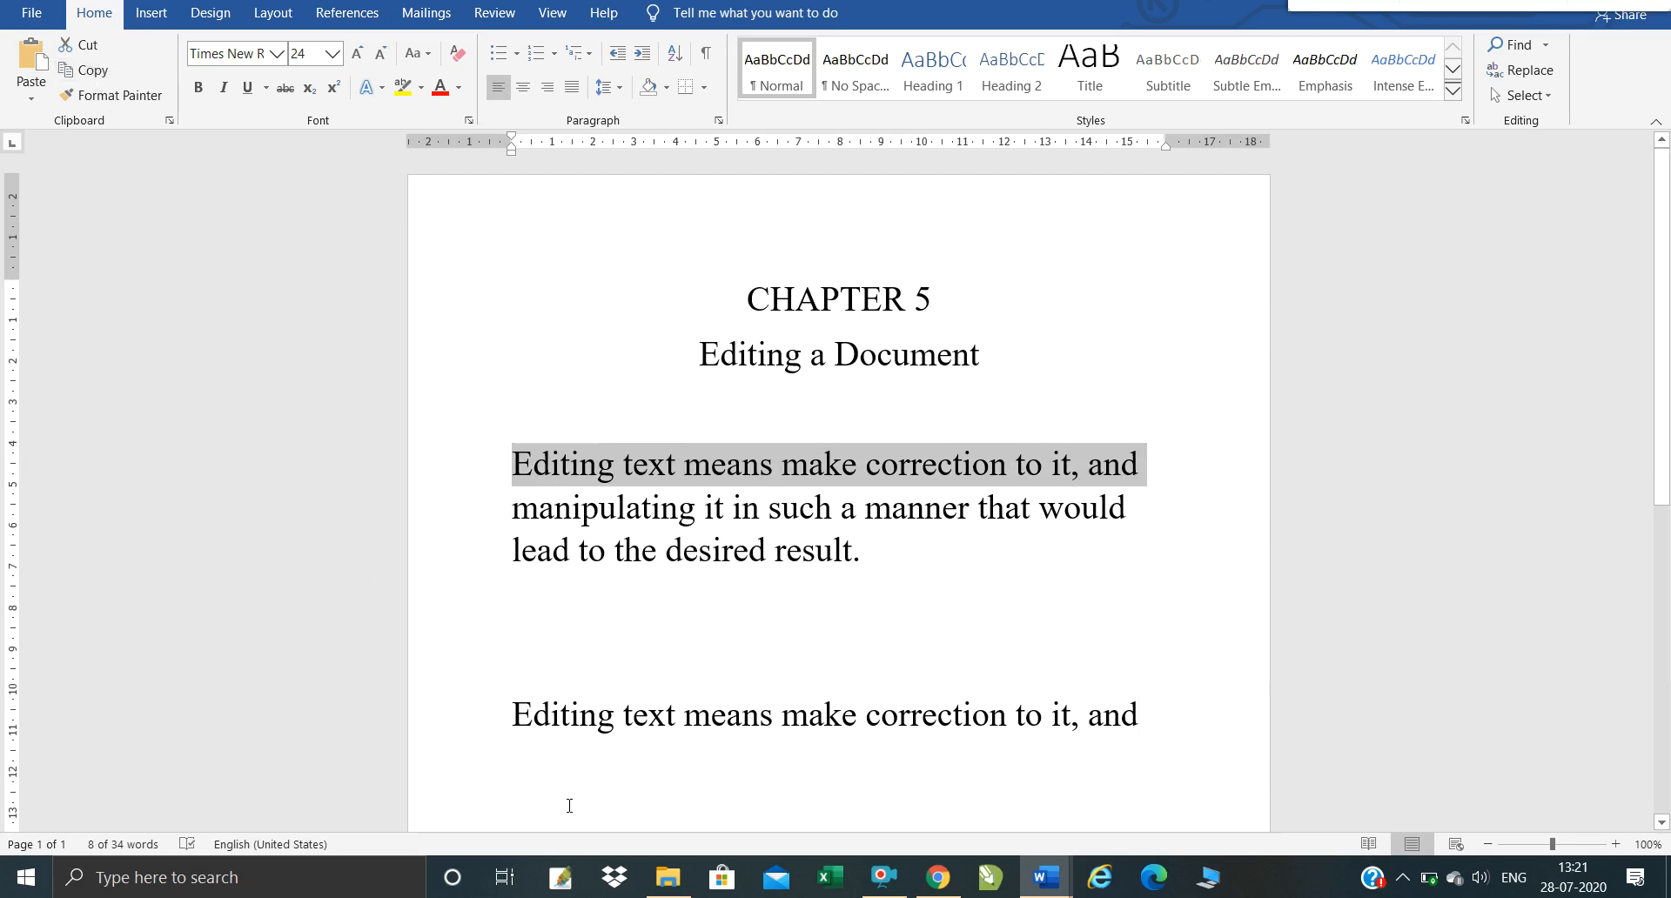
{"action": "left_click", "coordinate": [539, 769]}
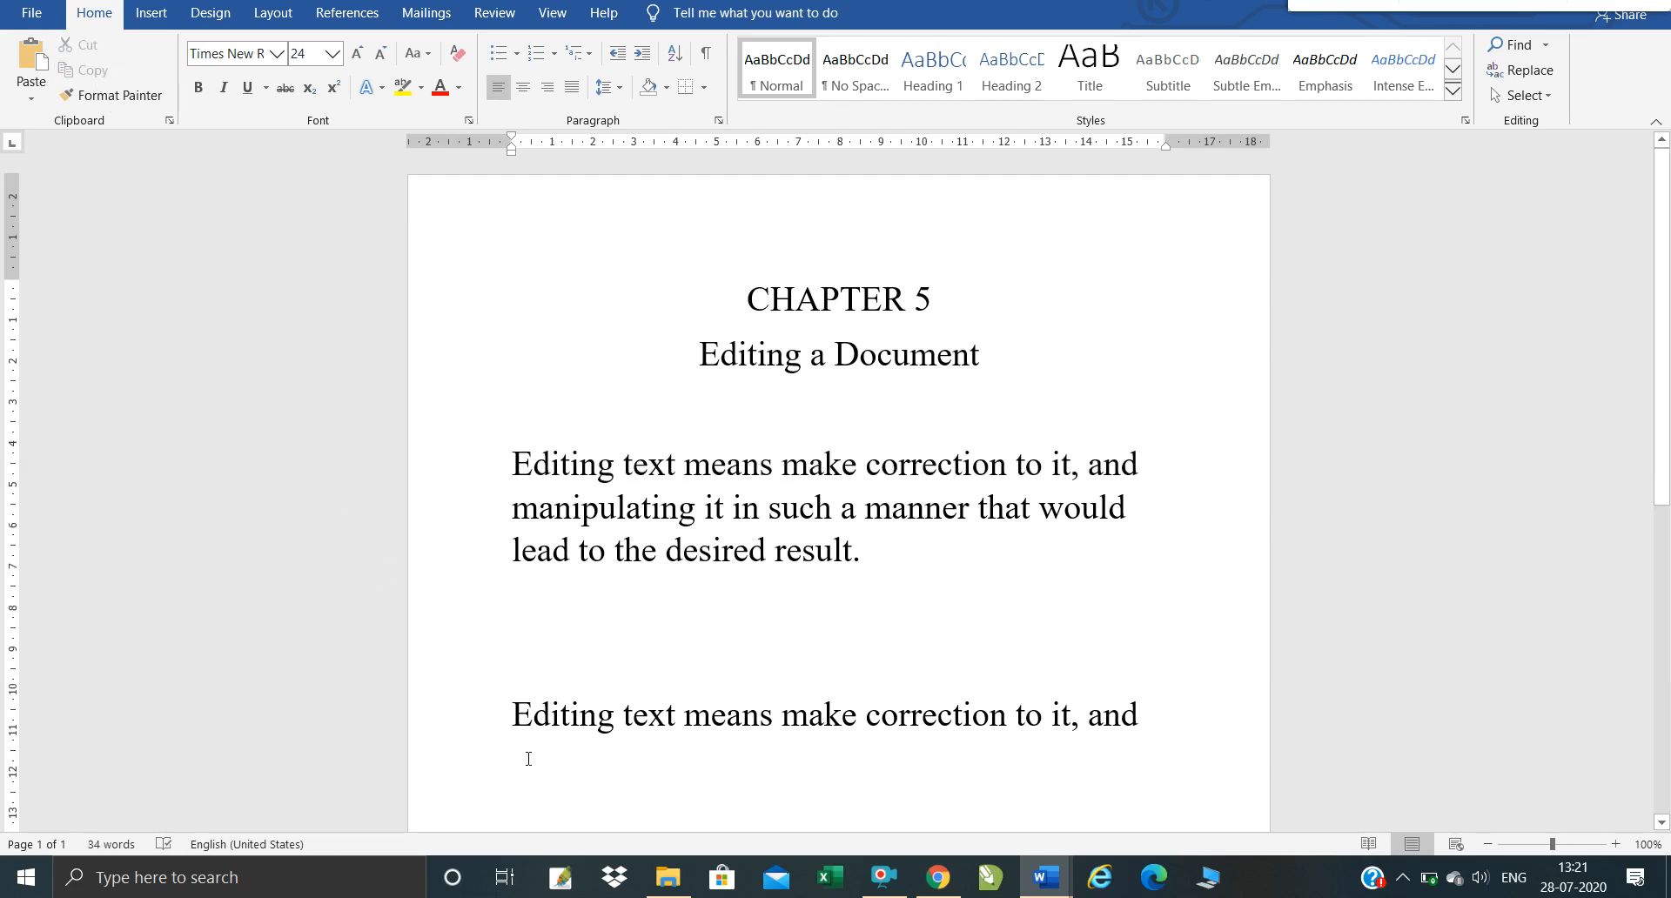
{"action": "left_click", "coordinate": [38, 82]}
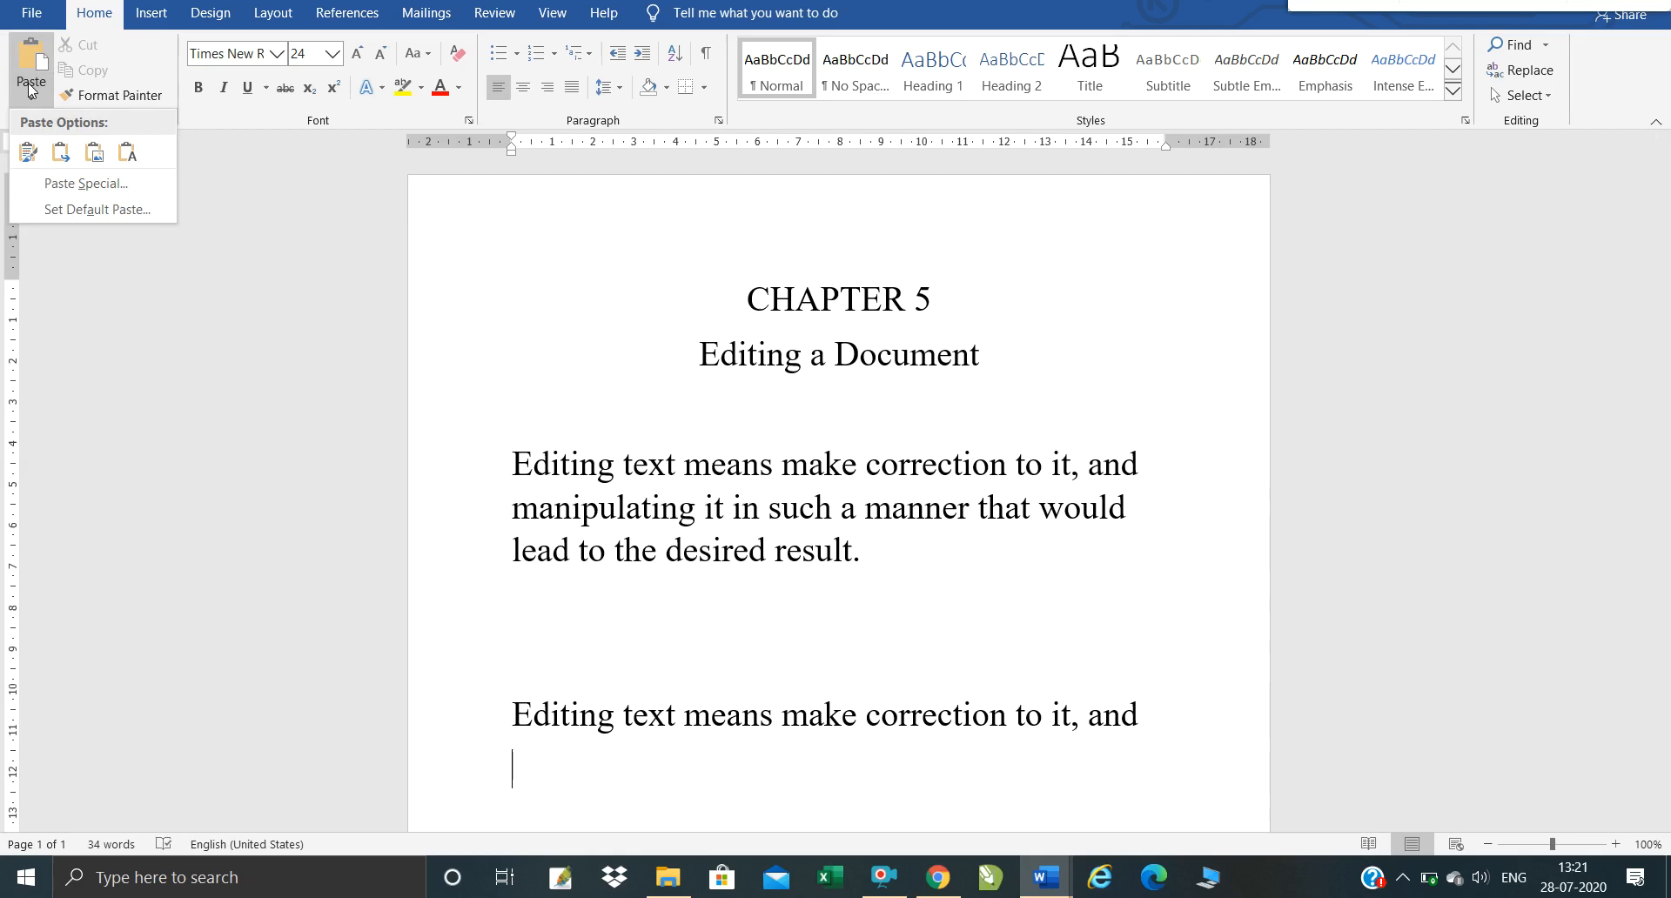
{"action": "left_click", "coordinate": [28, 39]}
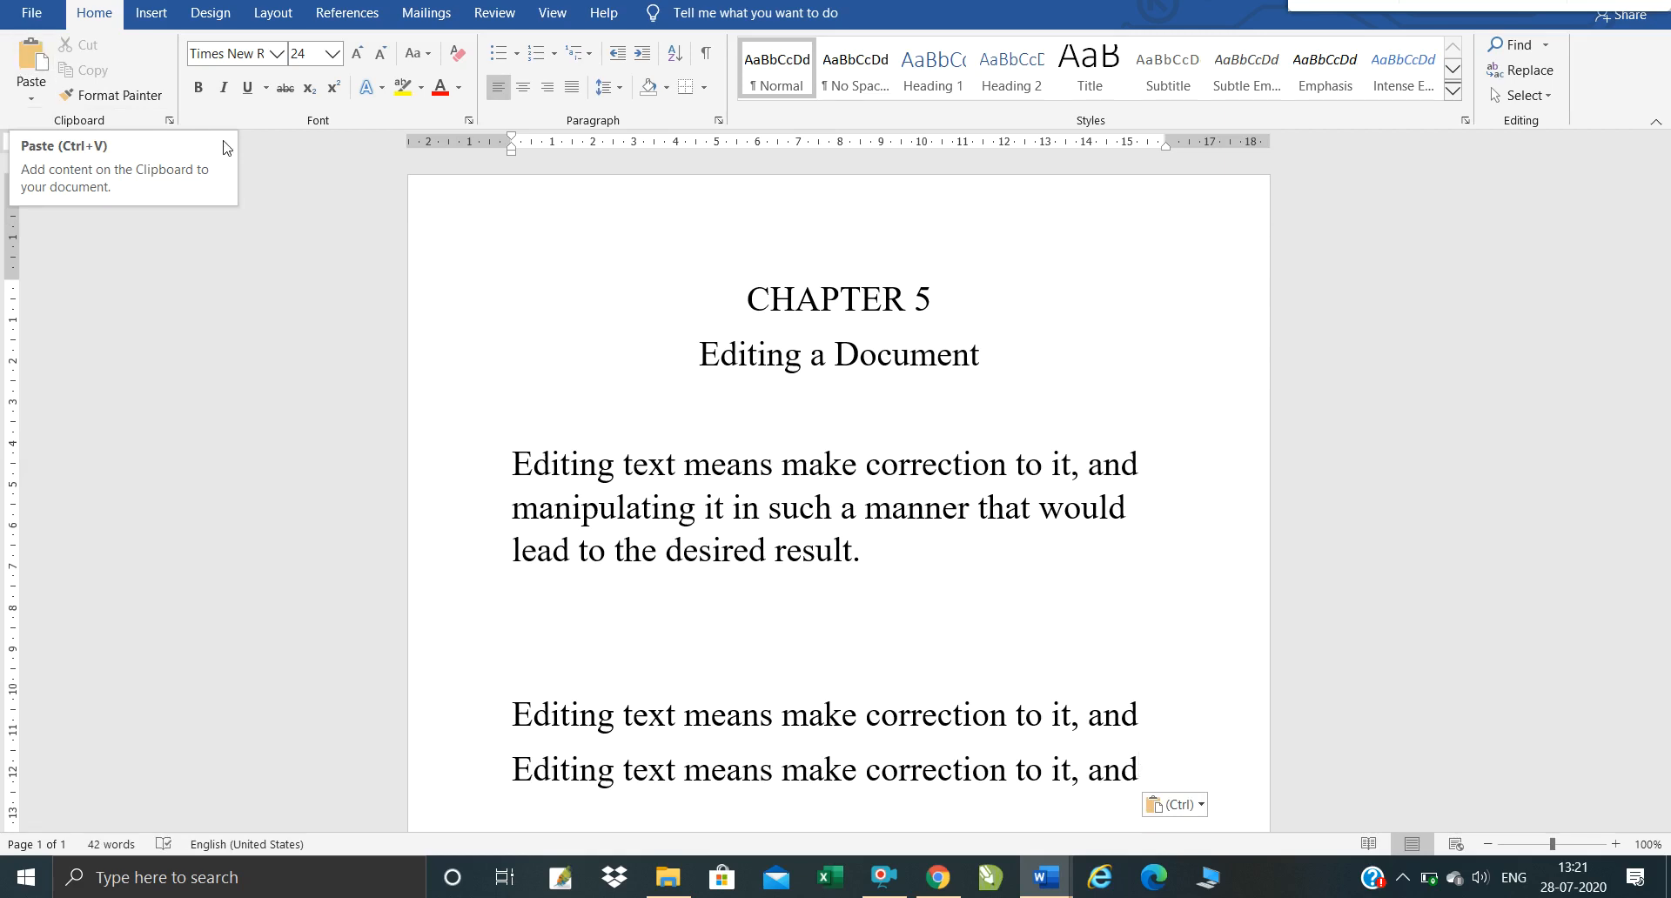
Step: Move the line "lead to the desired result." to the end of the document, leaving blank lines above it
{"action": "left_click", "coordinate": [486, 578]}
{"action": "key", "text": "ctrl+c"}
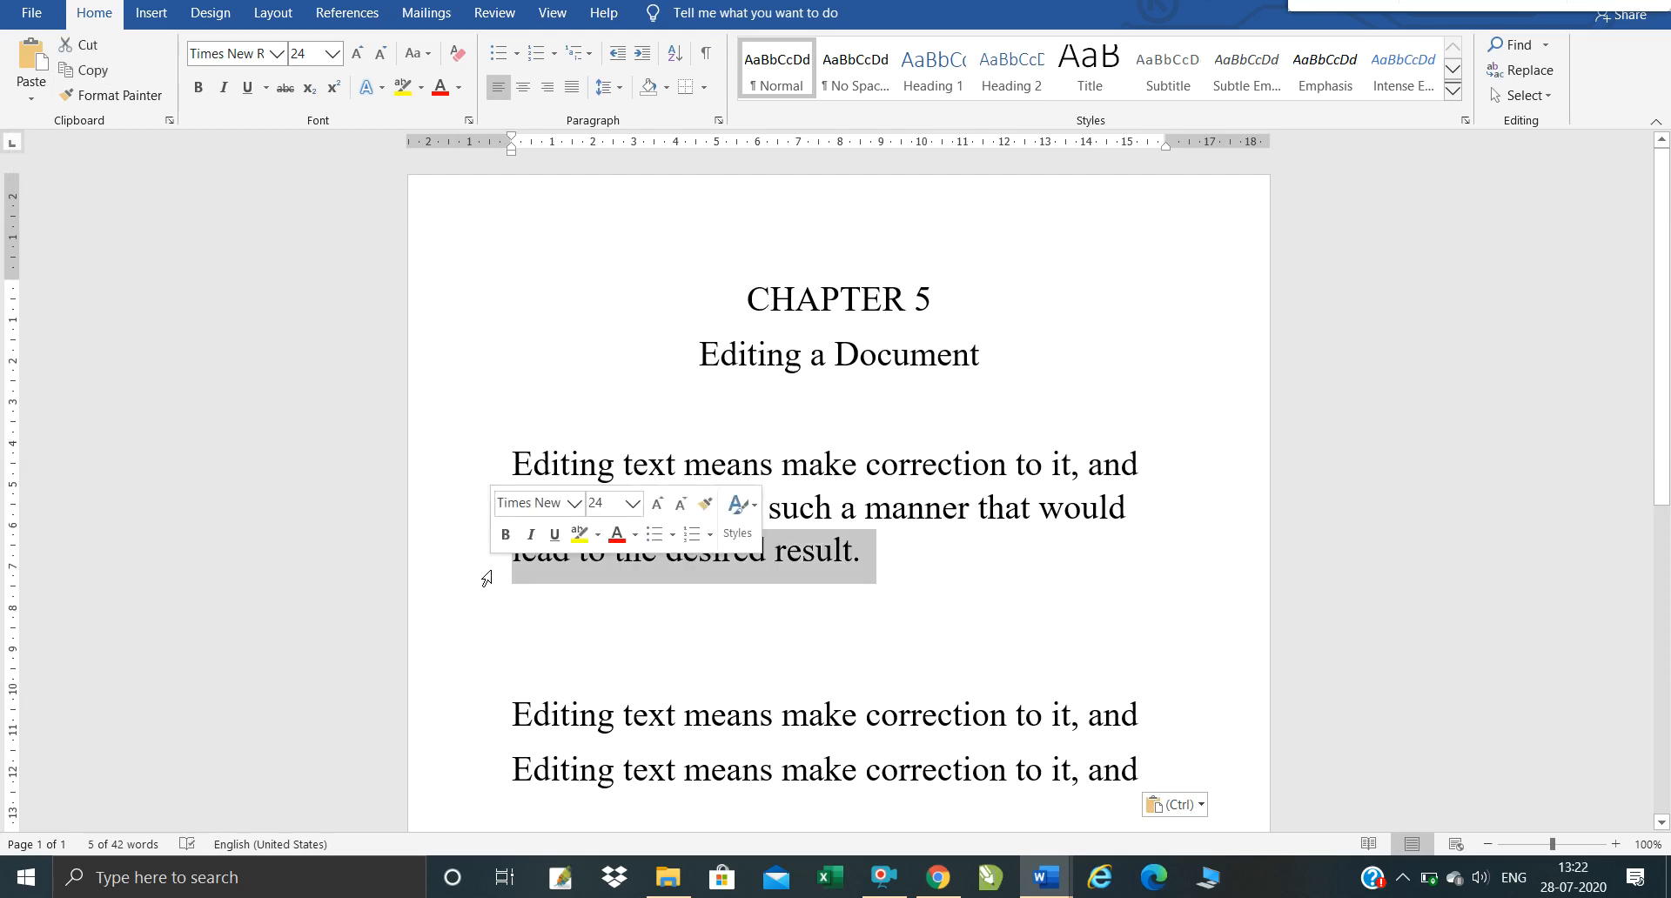
{"action": "key", "text": "Delete"}
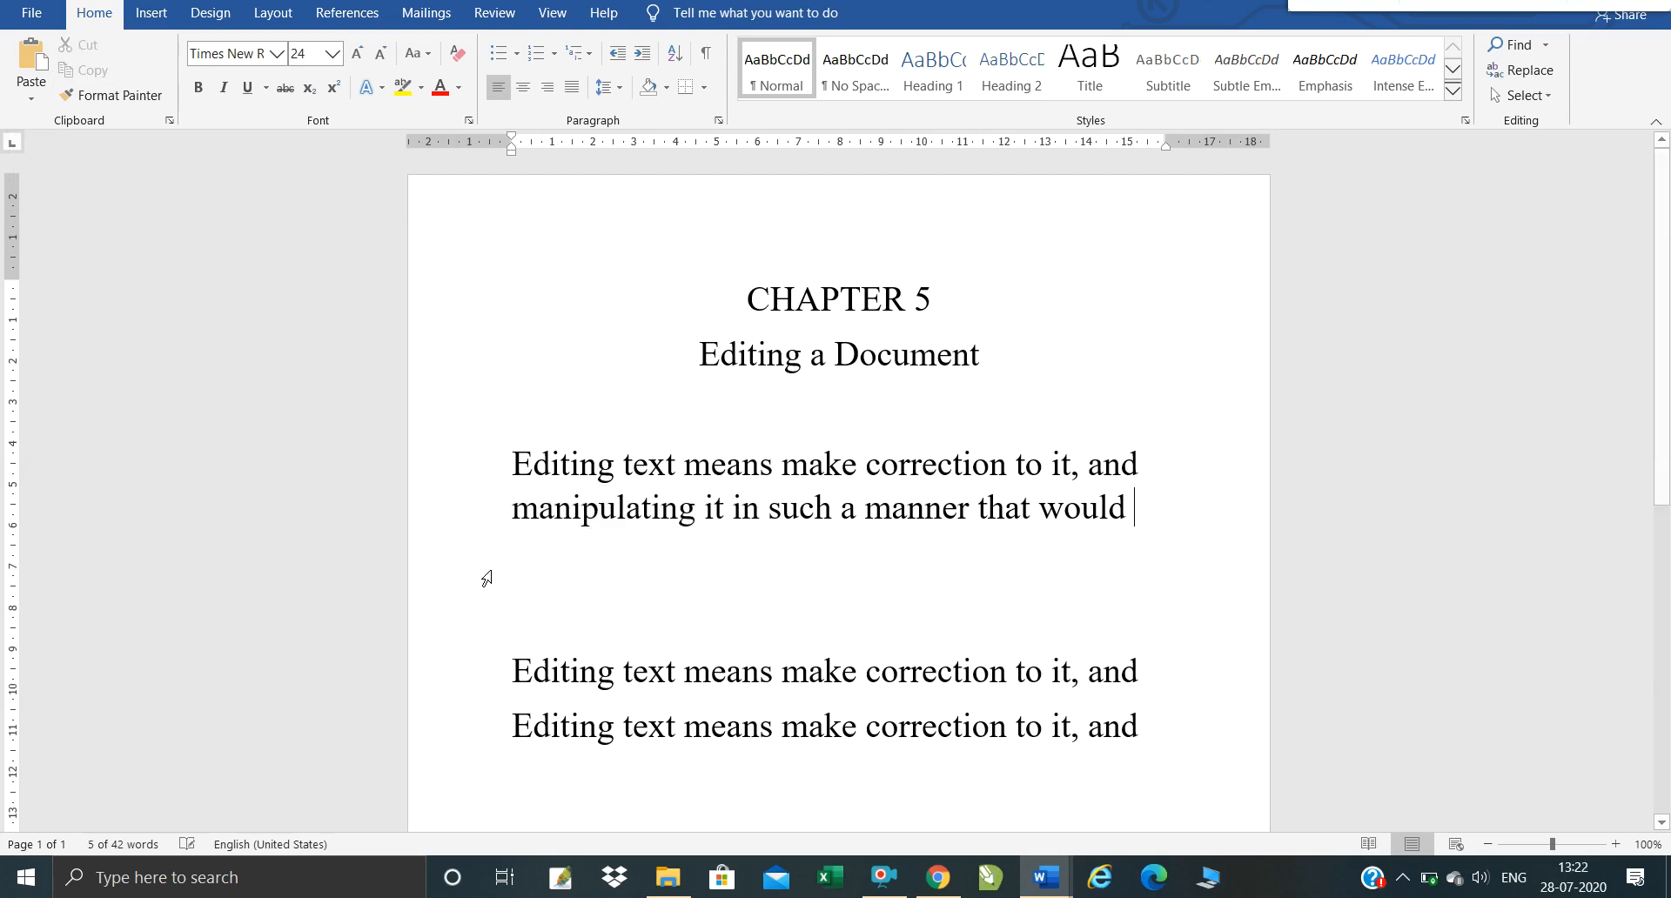
{"action": "key", "text": "ctrl+End"}
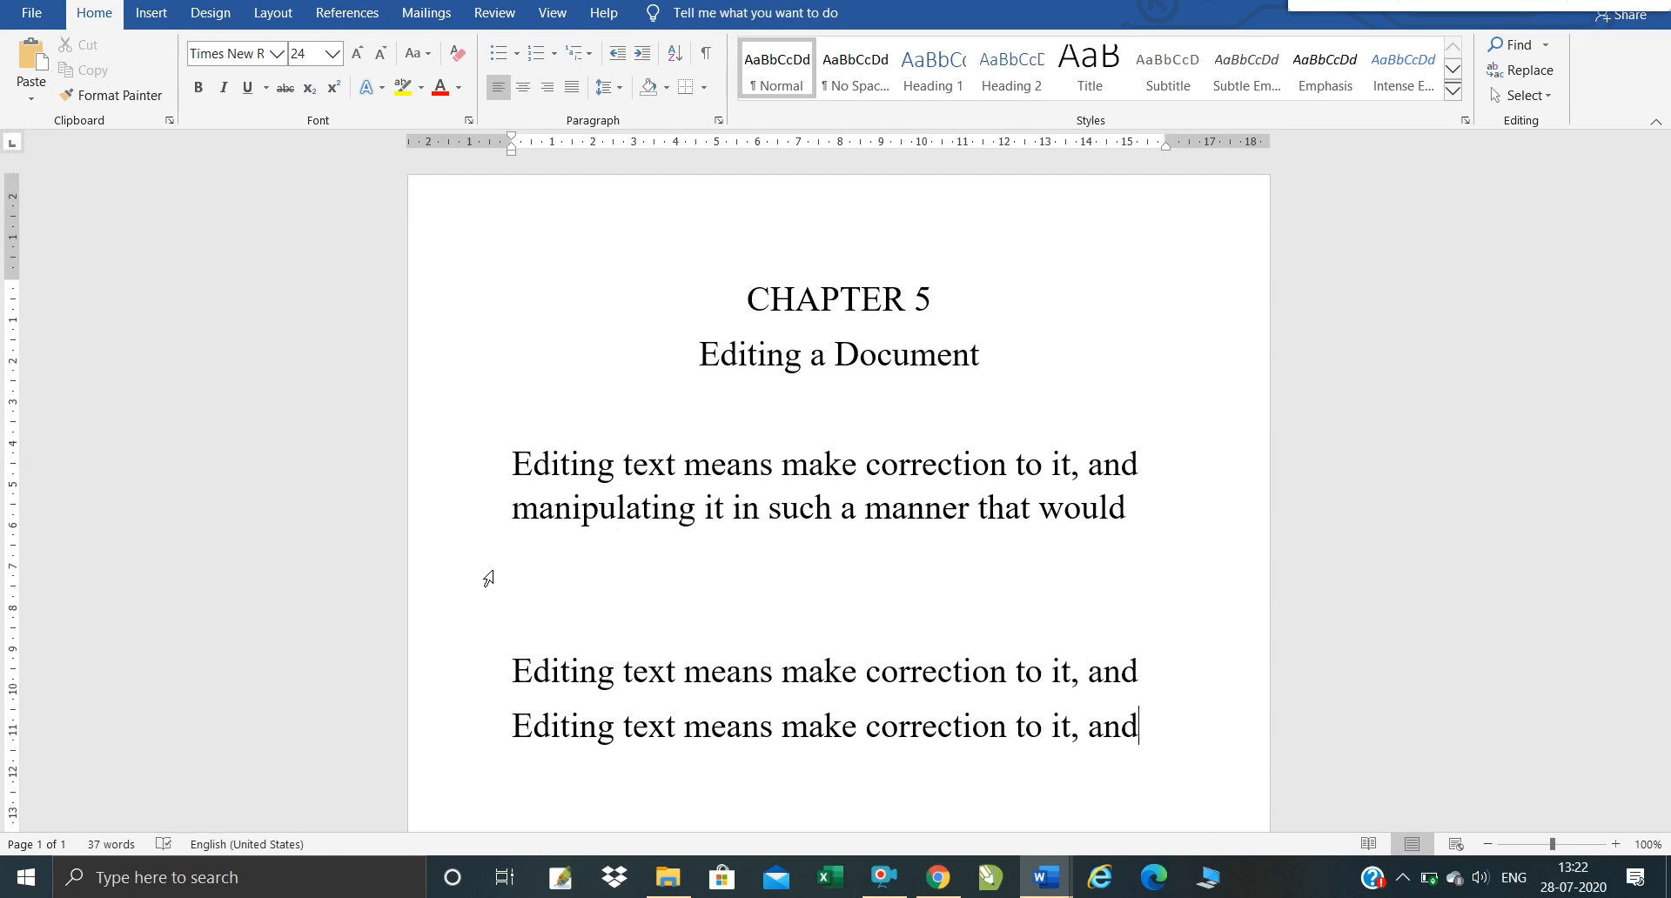
{"action": "key", "text": "Return"}
{"action": "key", "text": "Return"}
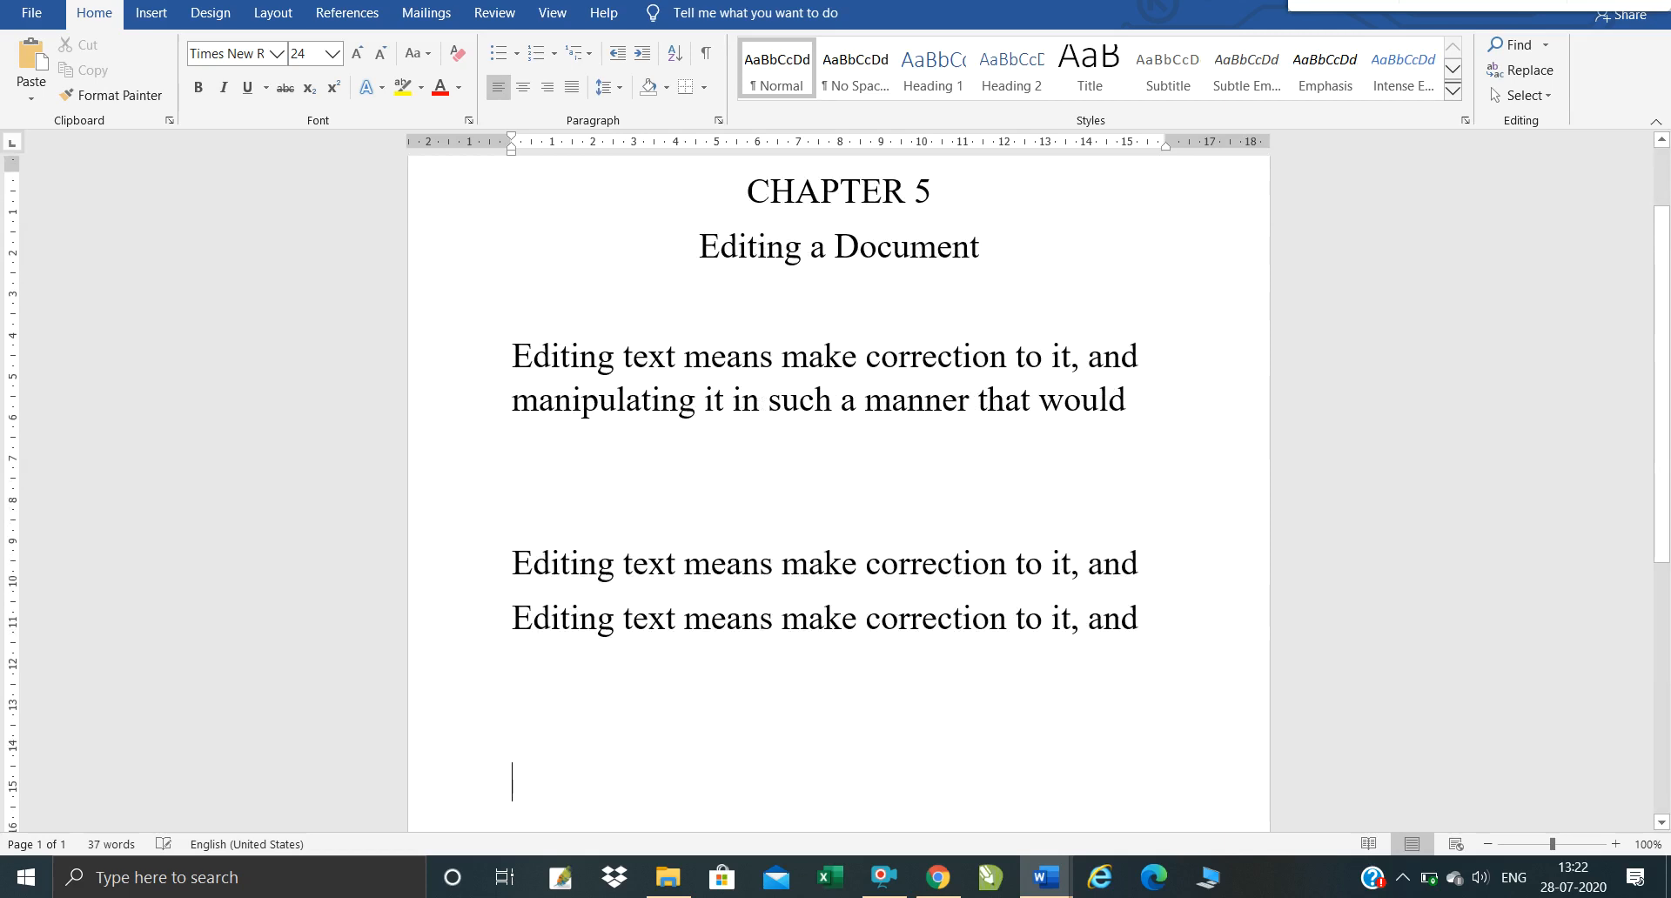
{"action": "key", "text": "ctrl+v"}
Step: Cut the line "manipulating it in such a manner that would" and paste it twice below "lead to the desired result."
{"action": "triple_click", "coordinate": [765, 592]}
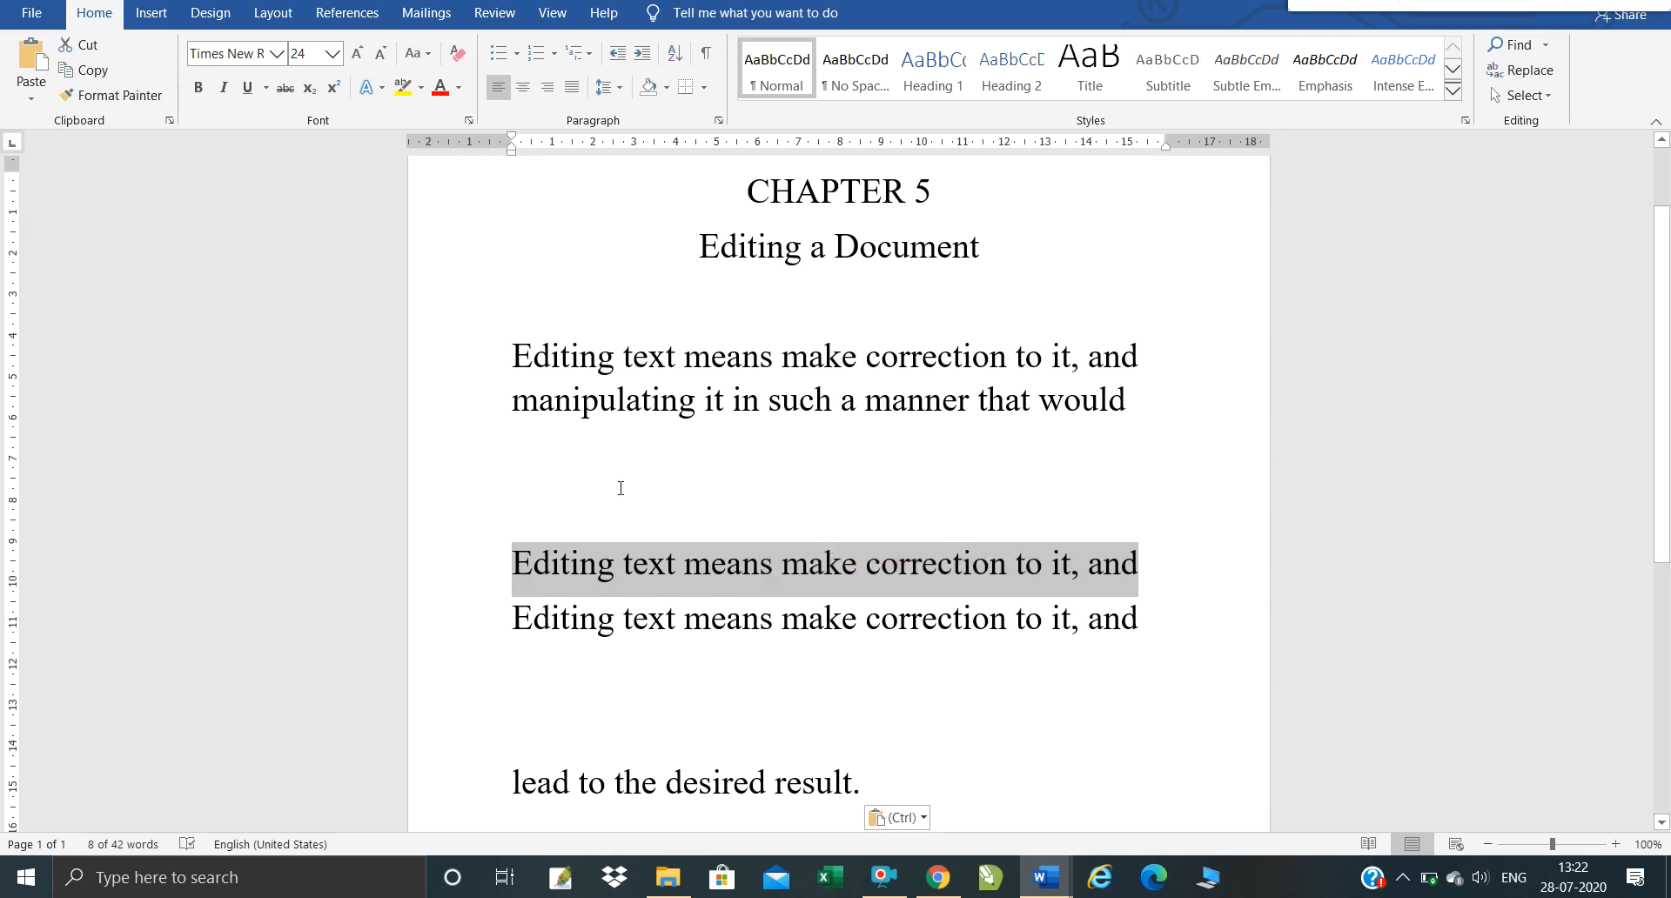
{"action": "left_click", "coordinate": [473, 420]}
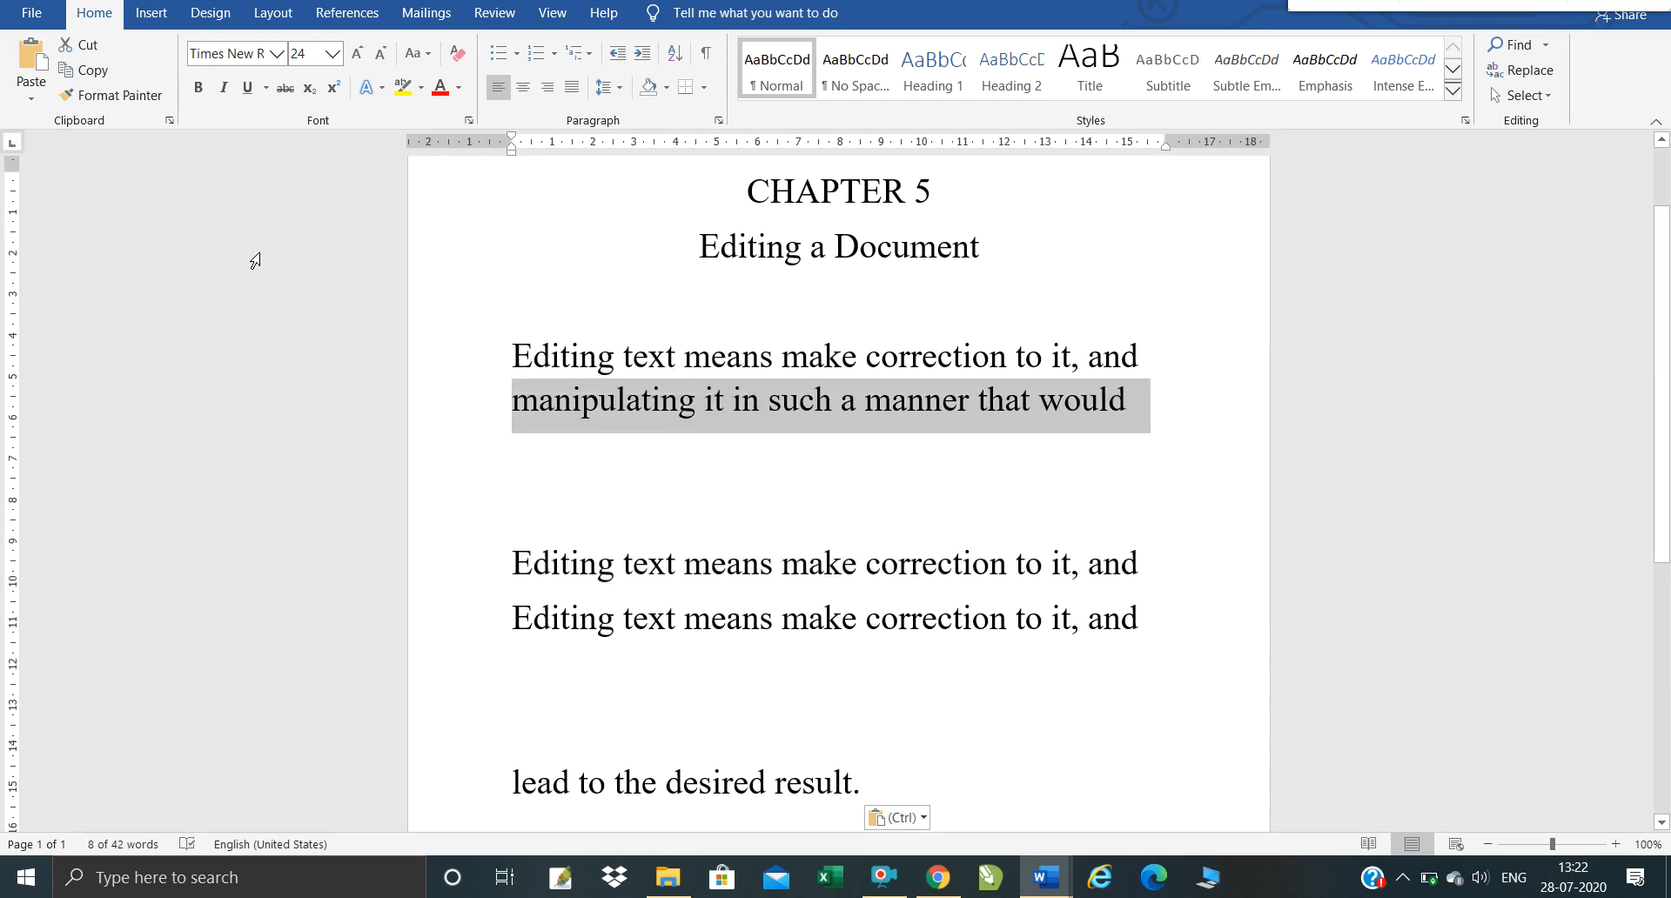
{"action": "left_click", "coordinate": [87, 47]}
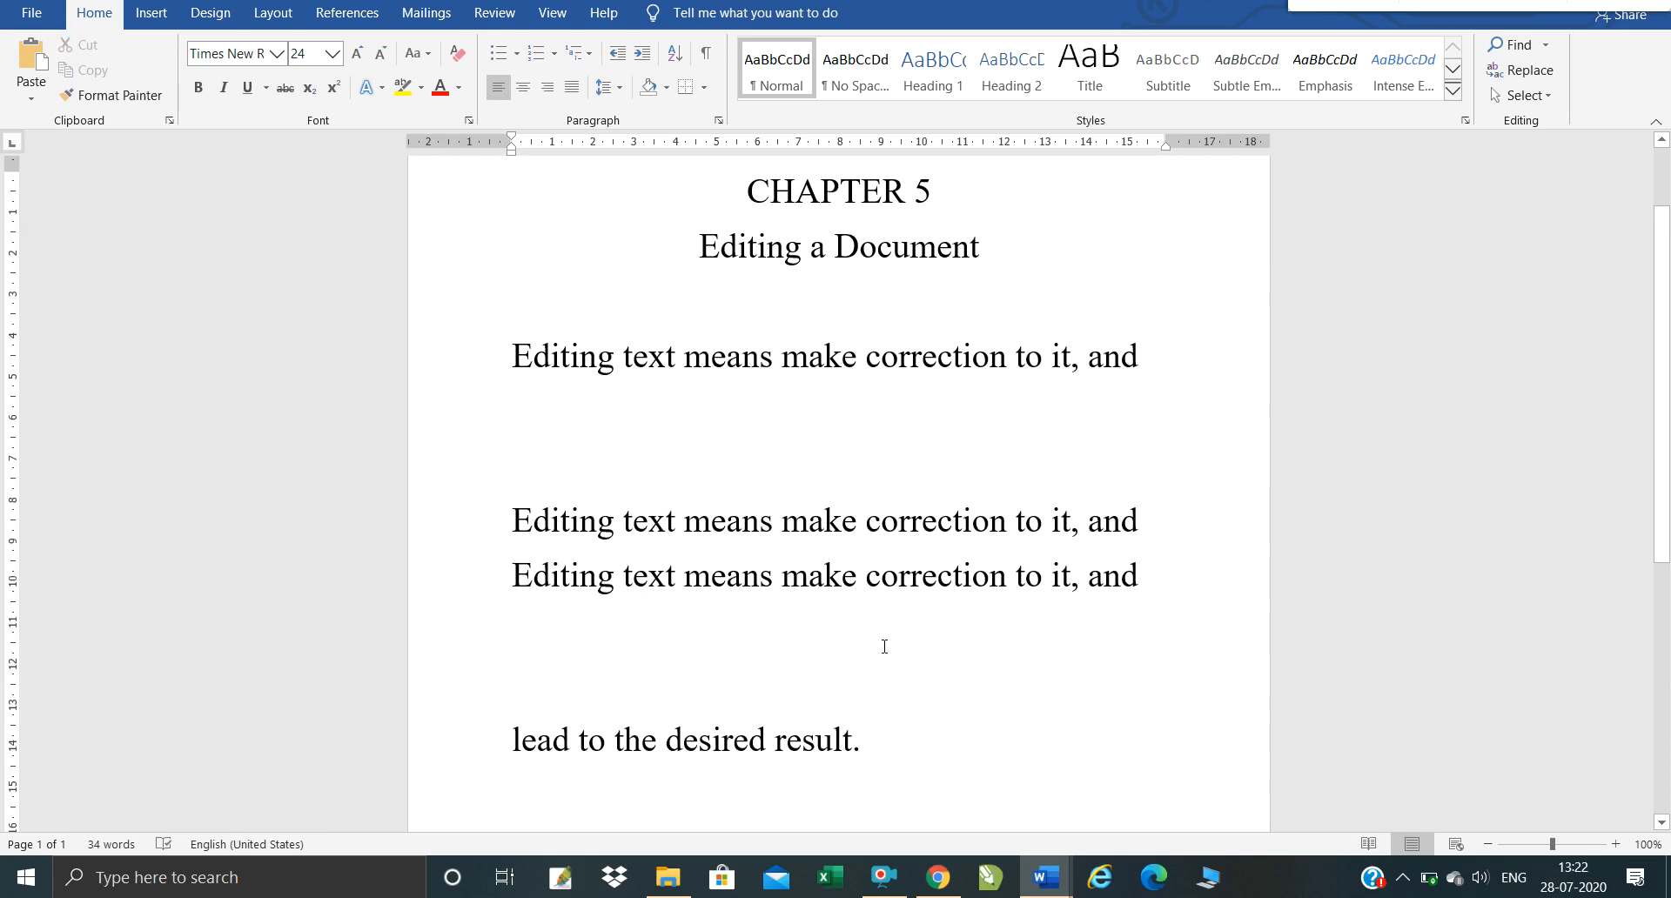
{"action": "left_click", "coordinate": [1014, 755]}
{"action": "key", "text": "Return"}
{"action": "key", "text": "Return"}
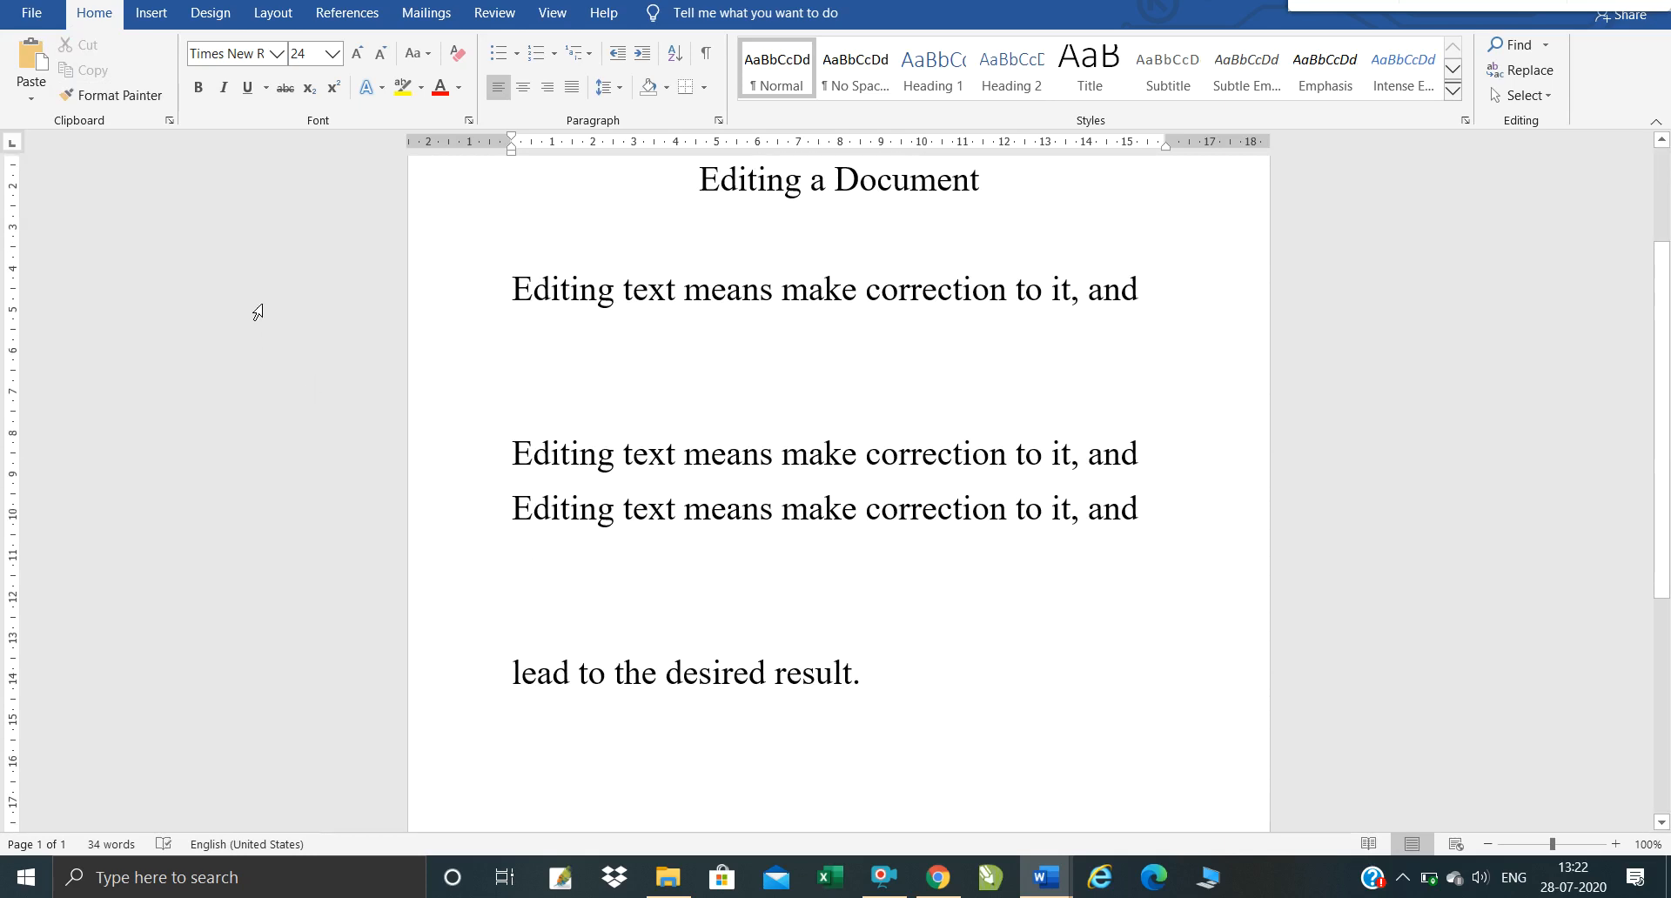
{"action": "left_click", "coordinate": [31, 54]}
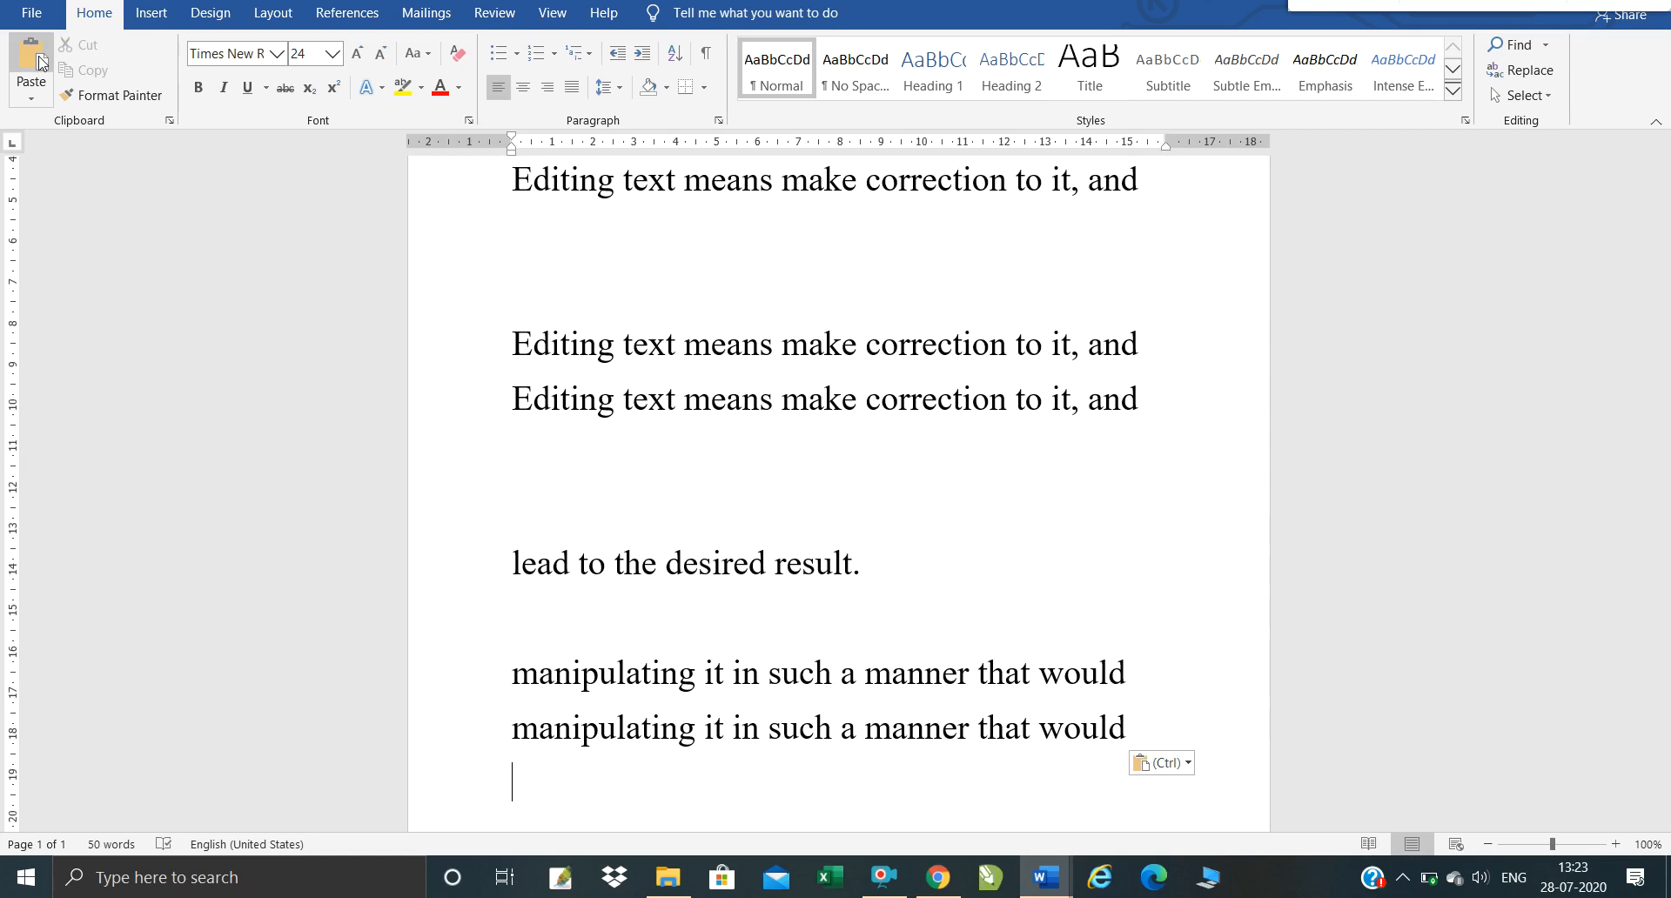
Step: Move the text cursor line by line from the end of the document up to the chapter heading area
{"action": "key", "text": "Up"}
{"action": "key", "text": "Up"}
{"action": "key", "text": "Up"}
{"action": "key", "text": "Up"}
{"action": "key", "text": "Up"}
{"action": "key", "text": "Up"}
{"action": "key", "text": "Up"}
{"action": "key", "text": "Up"}
{"action": "key", "text": "Up"}
{"action": "key", "text": "Up"}
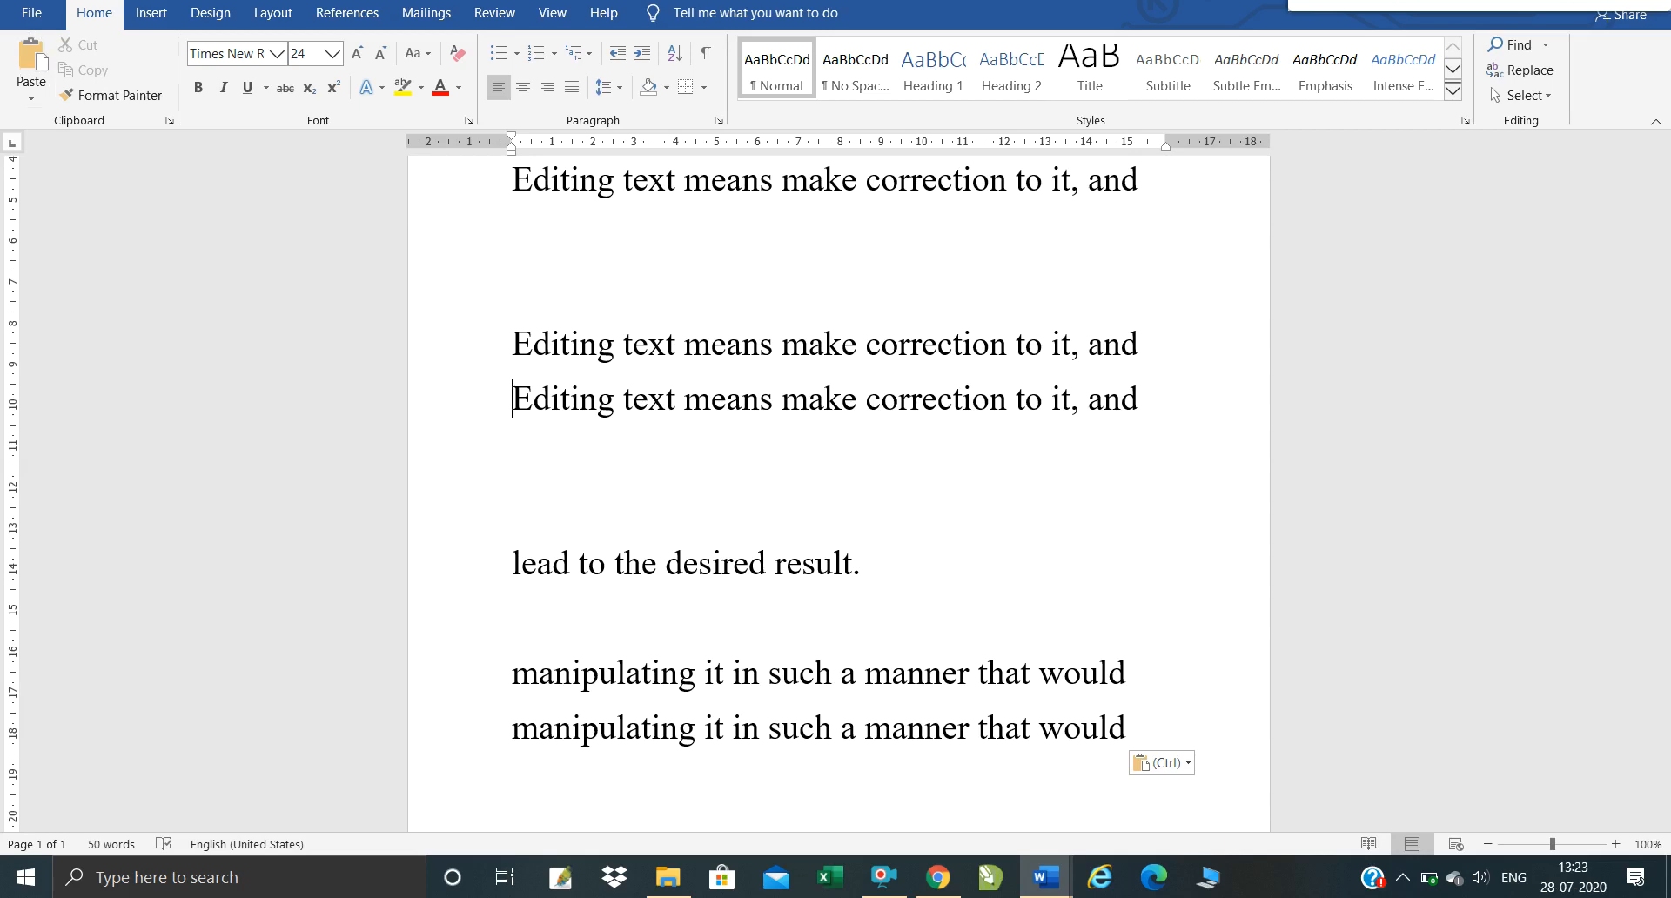
{"action": "key", "text": "Up"}
{"action": "key", "text": "Up"}
{"action": "key", "text": "Down"}
{"action": "key", "text": "Down"}
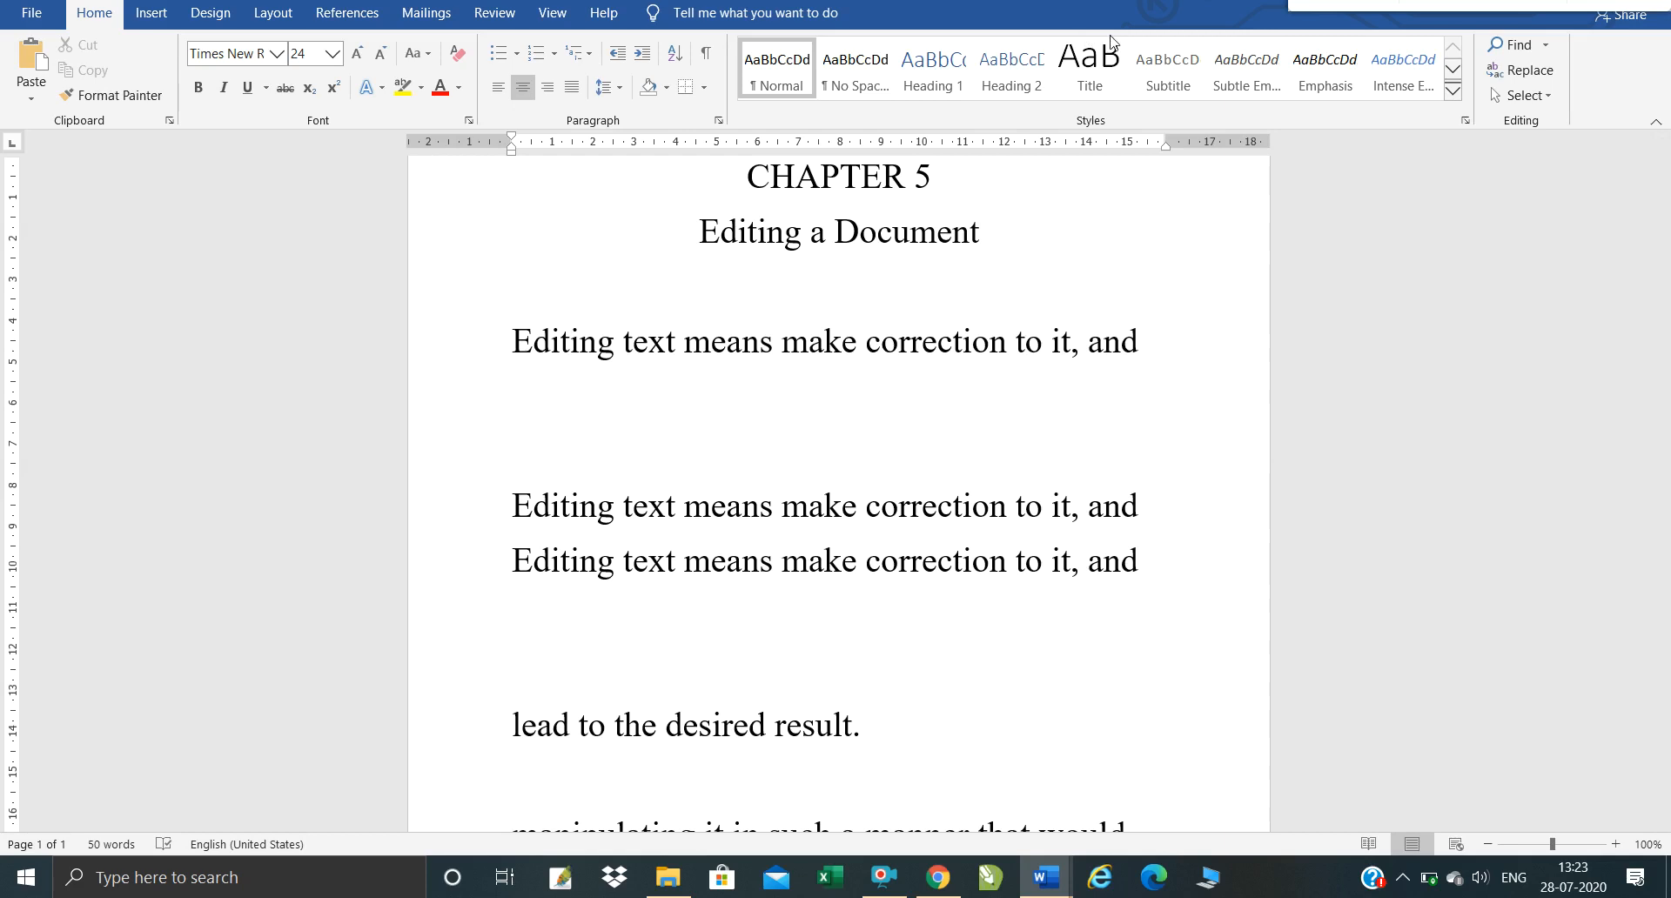
Step: Search the document for the word "text"
{"action": "left_click", "coordinate": [1519, 45]}
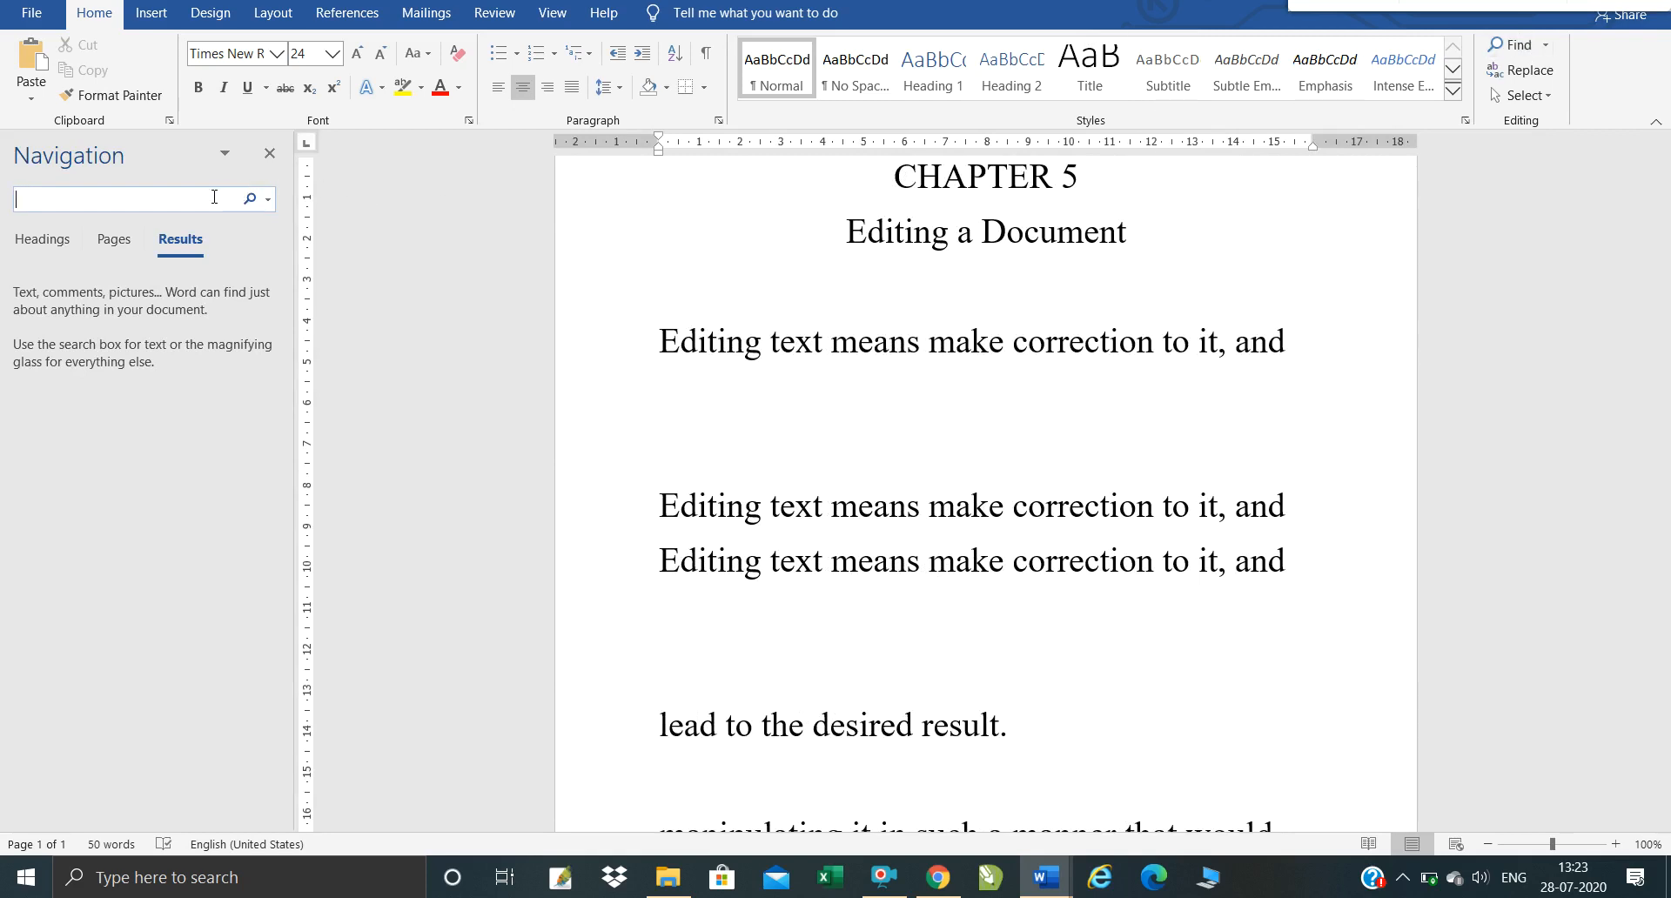
{"action": "type", "text": "text"}
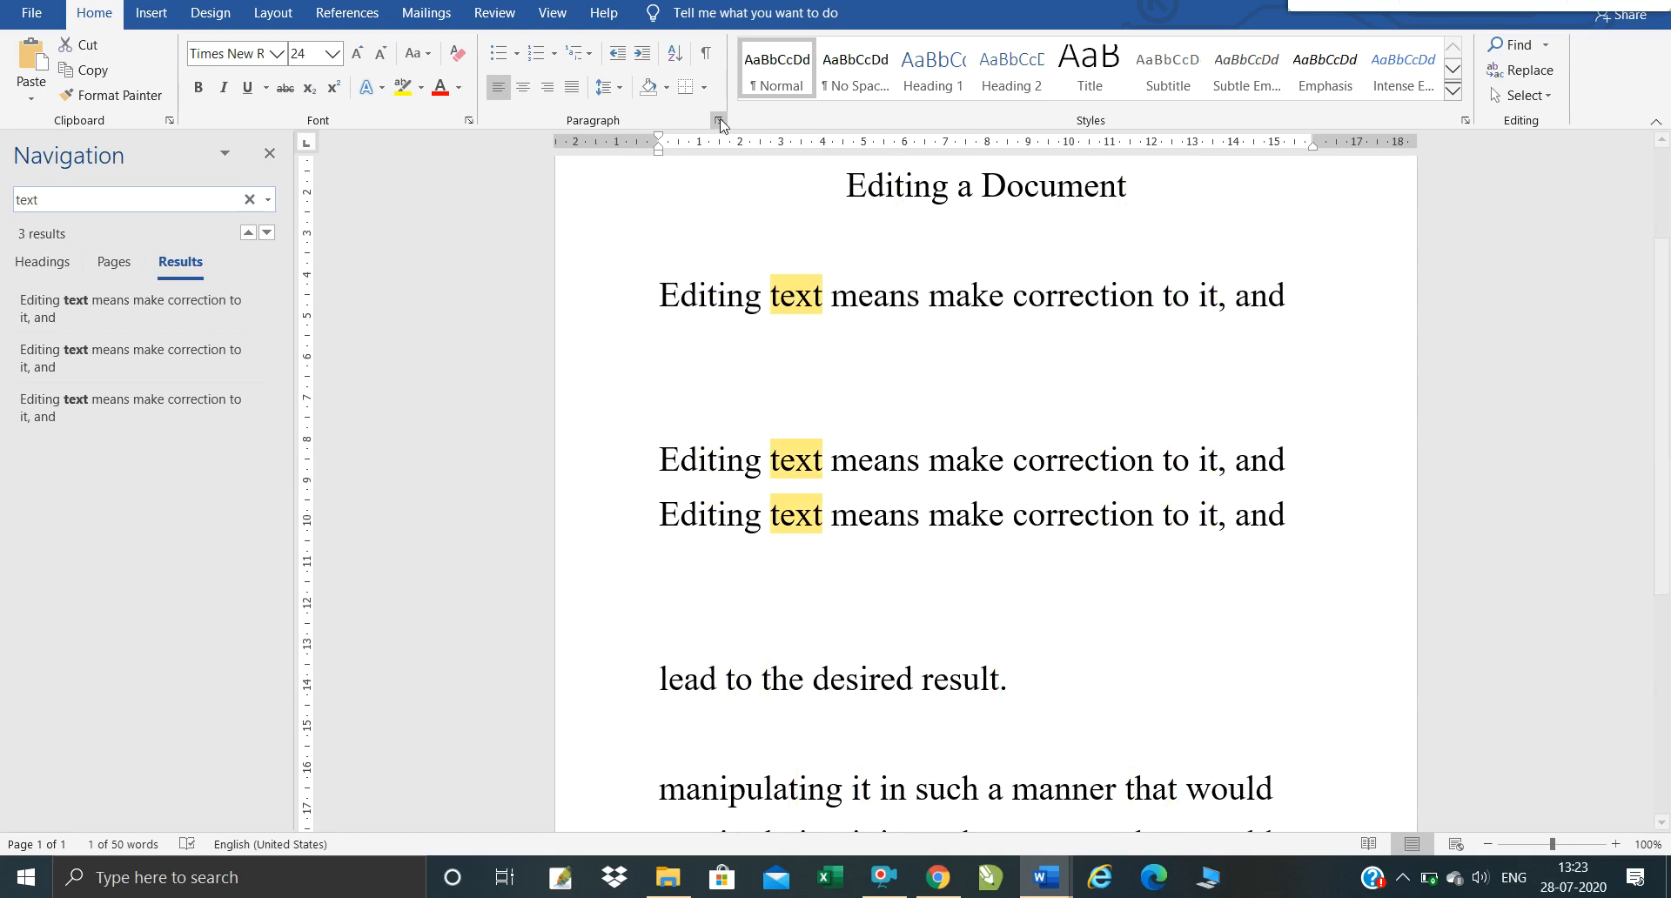
{"action": "left_click", "coordinate": [1519, 45]}
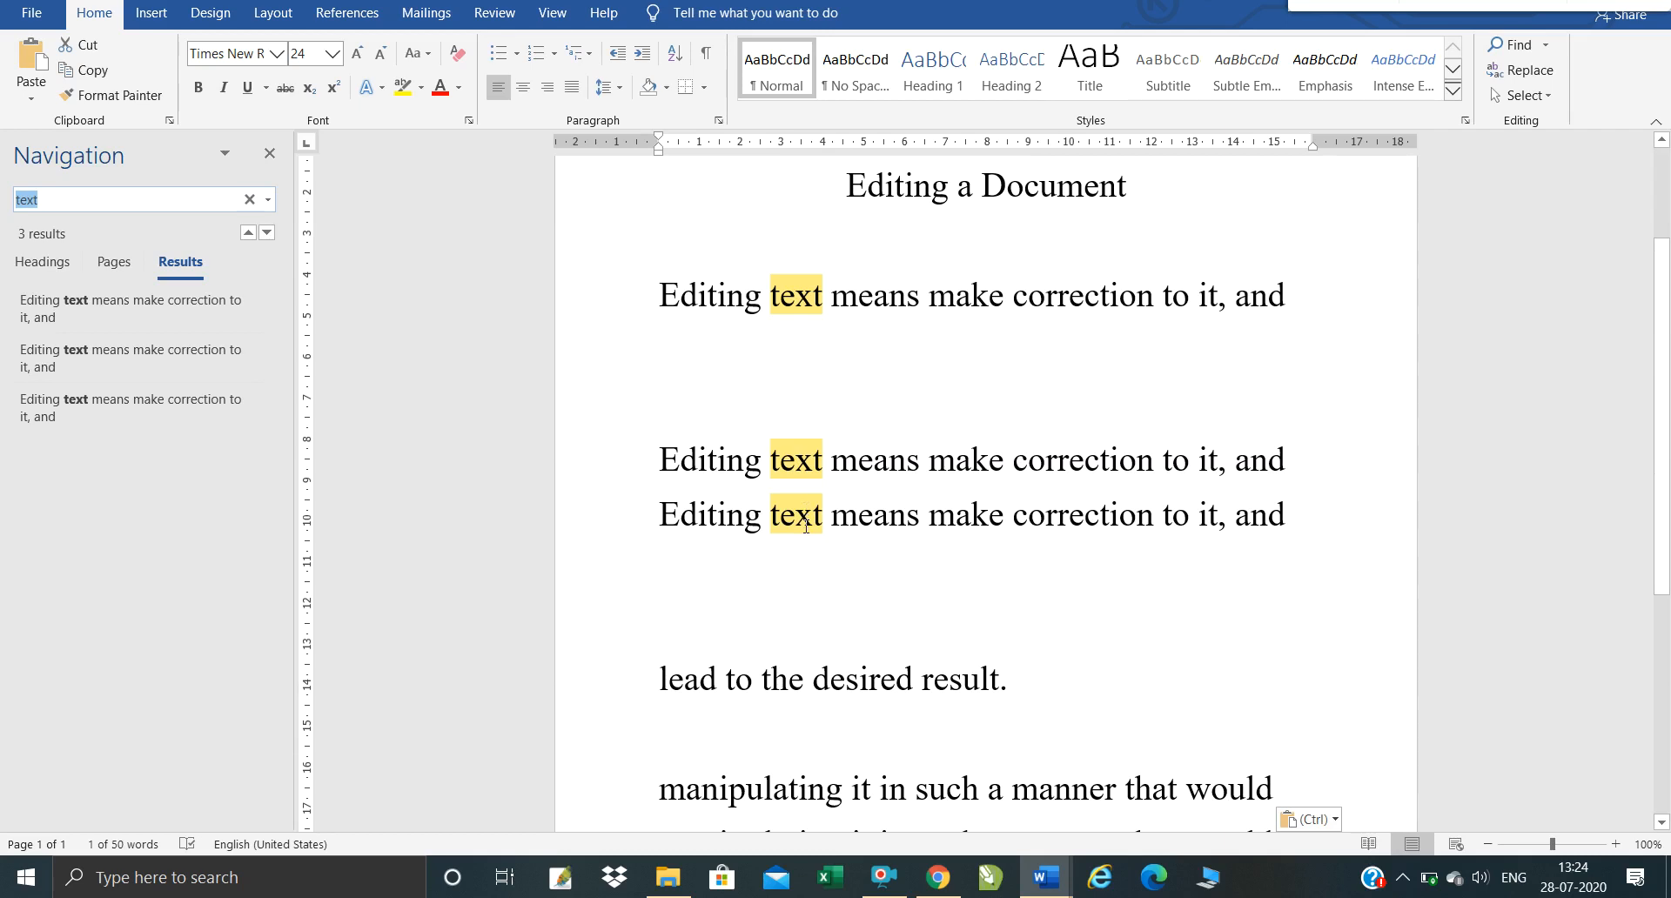
Step: Replace the first occurrence of "means" with "copy", and replace all remaining occurrences in the document
{"action": "left_click", "coordinate": [1528, 78]}
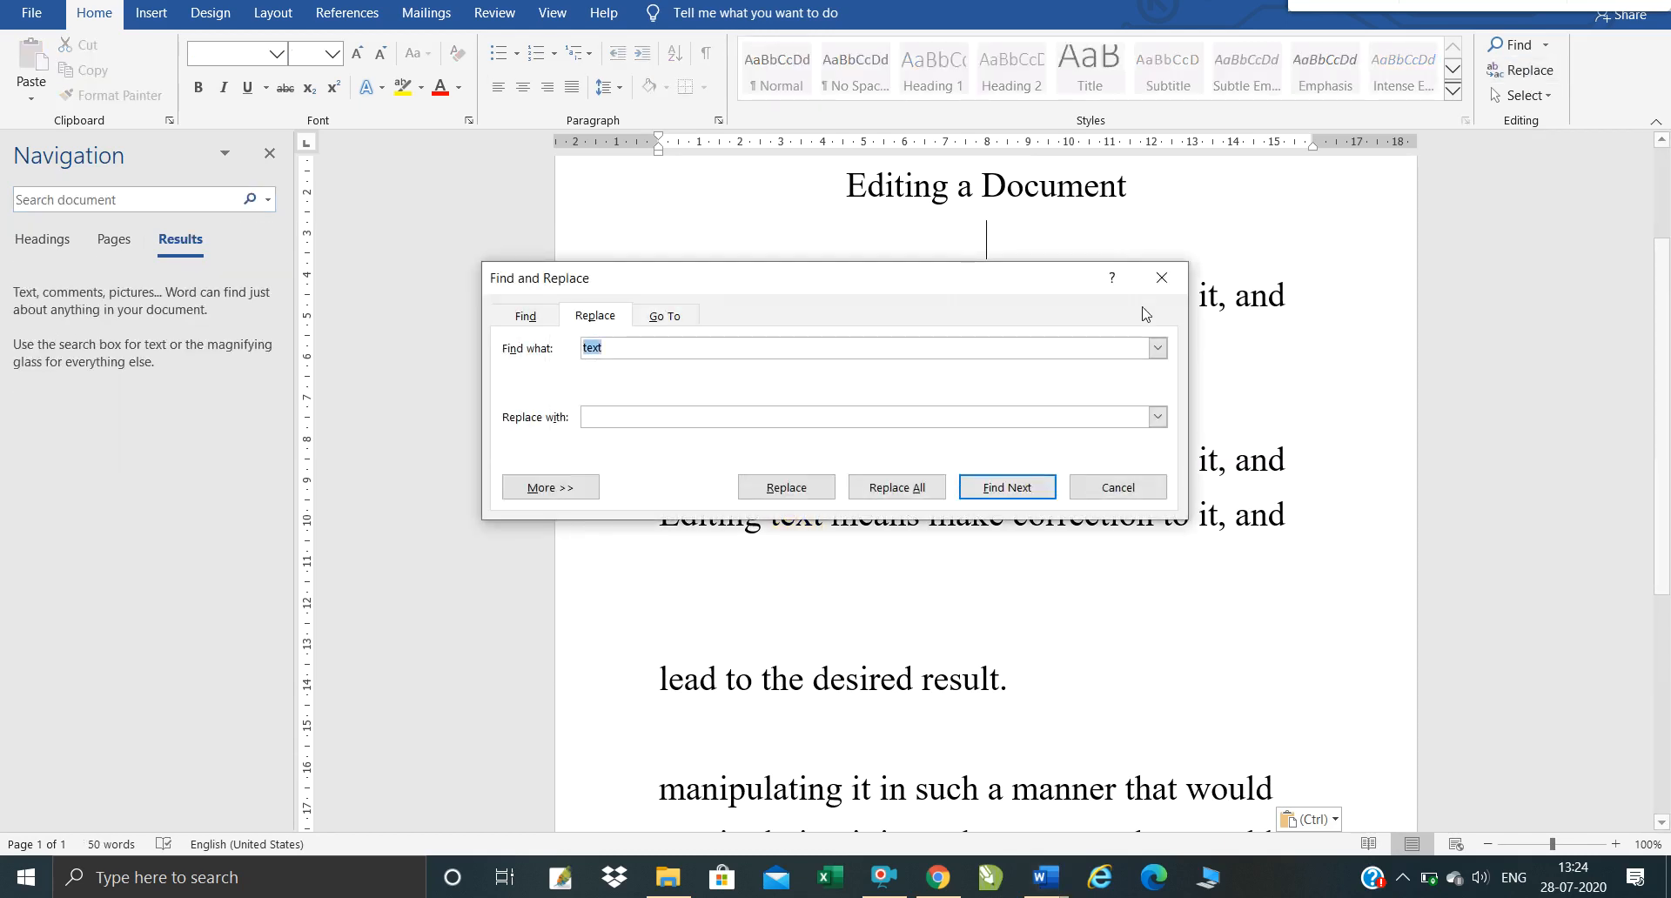
{"action": "left_click", "coordinate": [637, 348]}
{"action": "key", "text": "BackSpace"}
{"action": "key", "text": "BackSpace"}
{"action": "key", "text": "BackSpace"}
{"action": "key", "text": "BackSpace"}
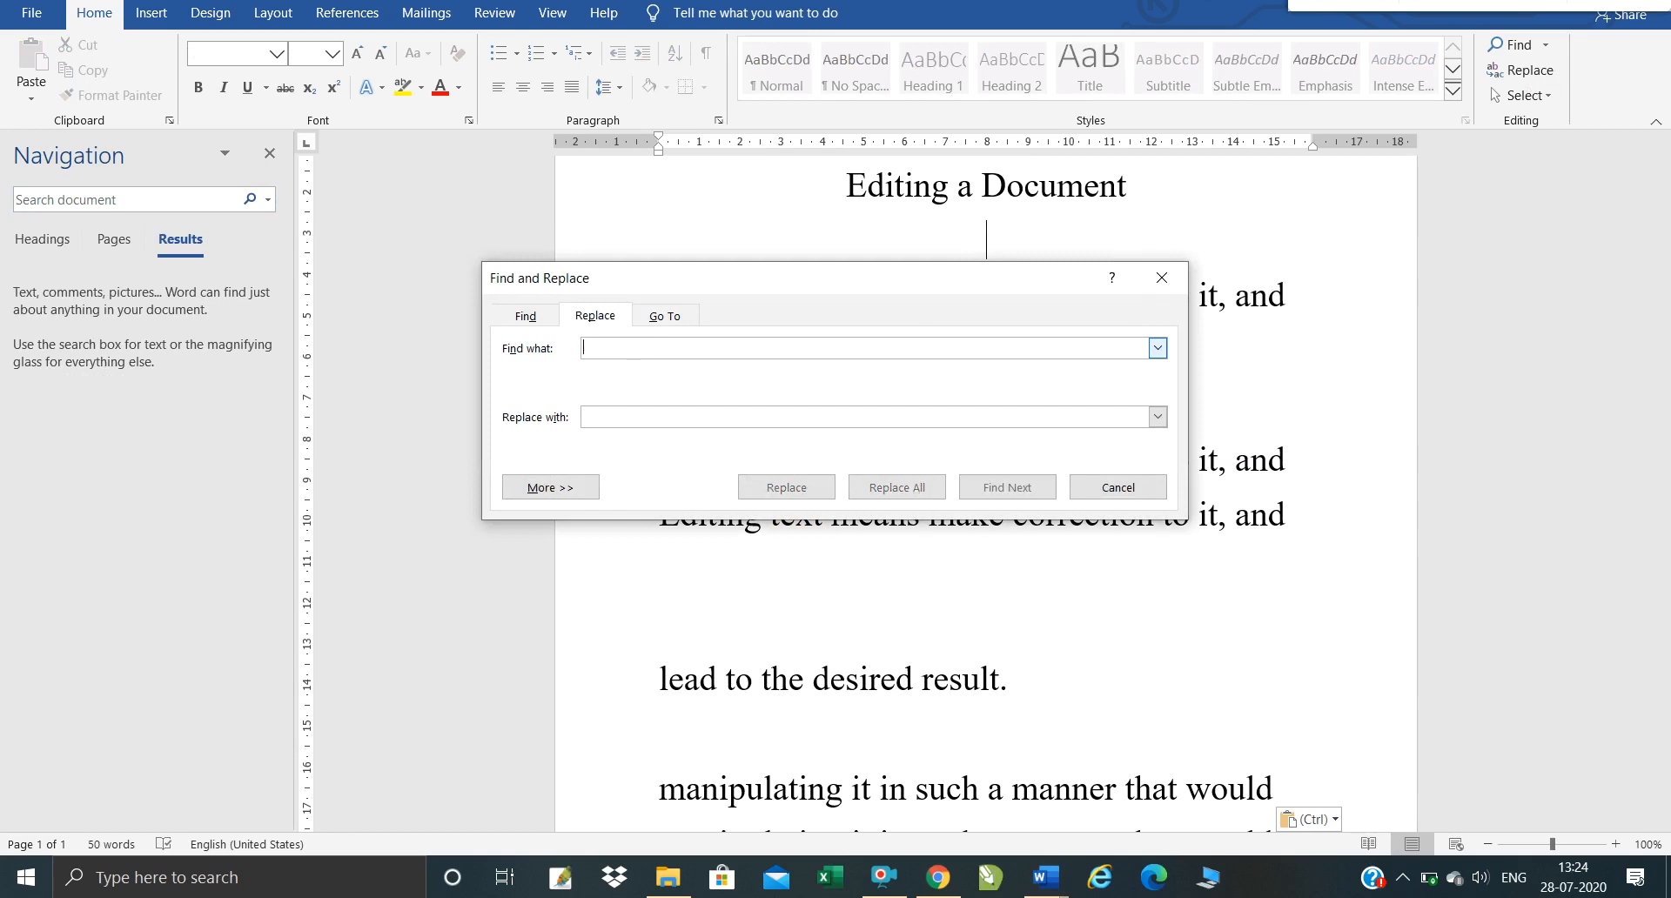
{"action": "type", "text": "means"}
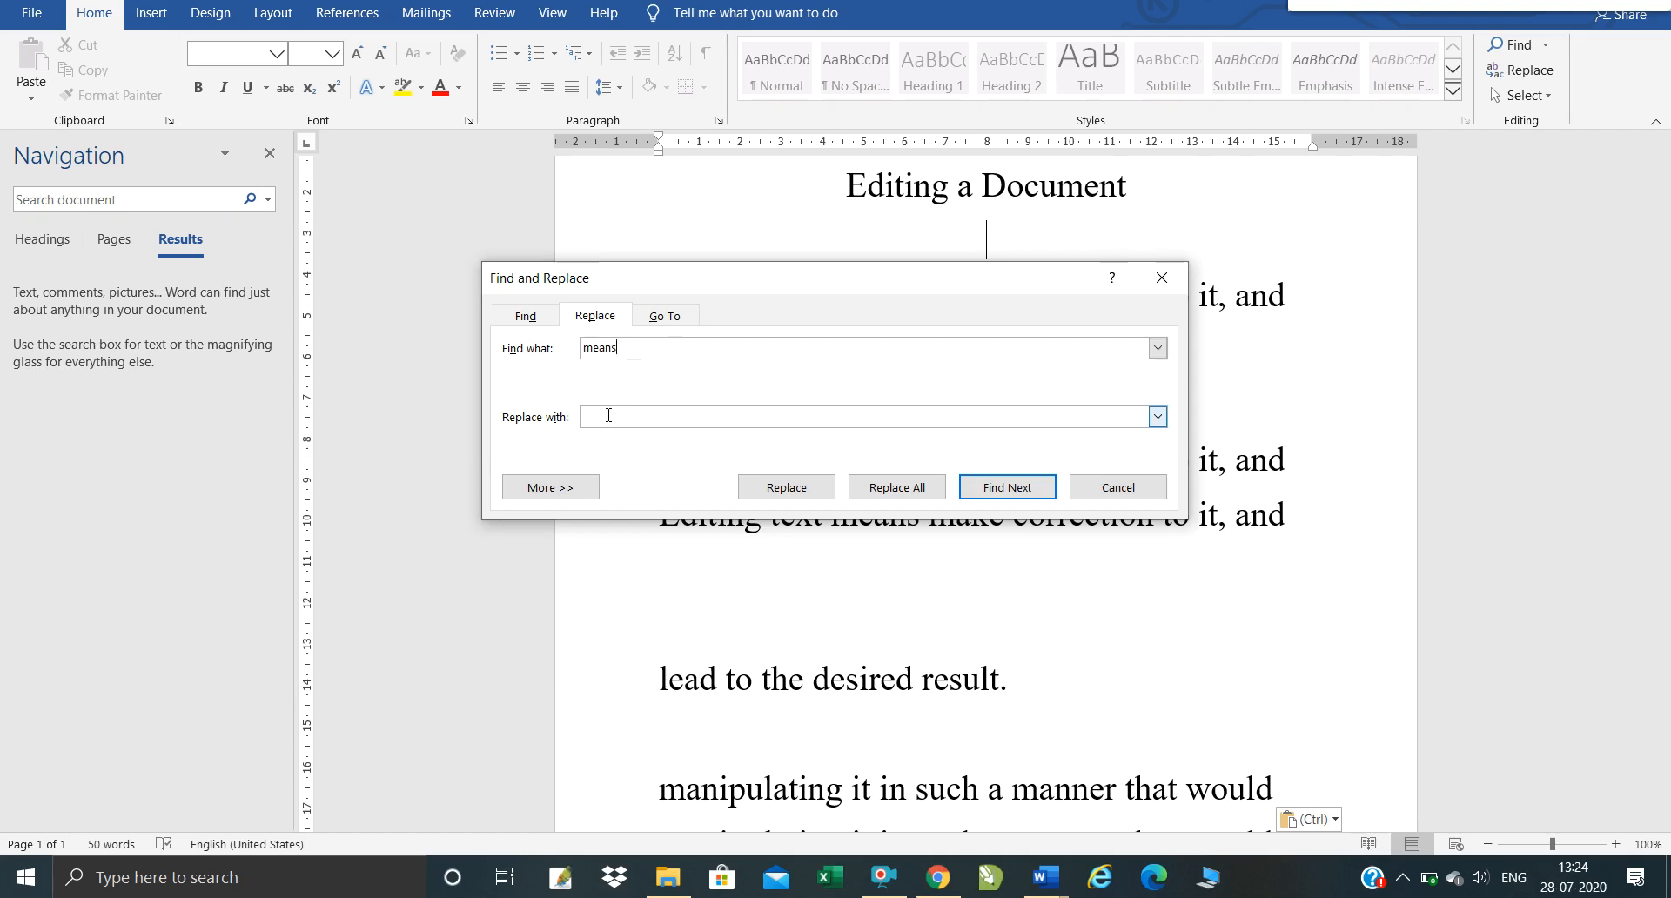
{"action": "type", "text": "copy"}
{"action": "left_click", "coordinate": [764, 489]}
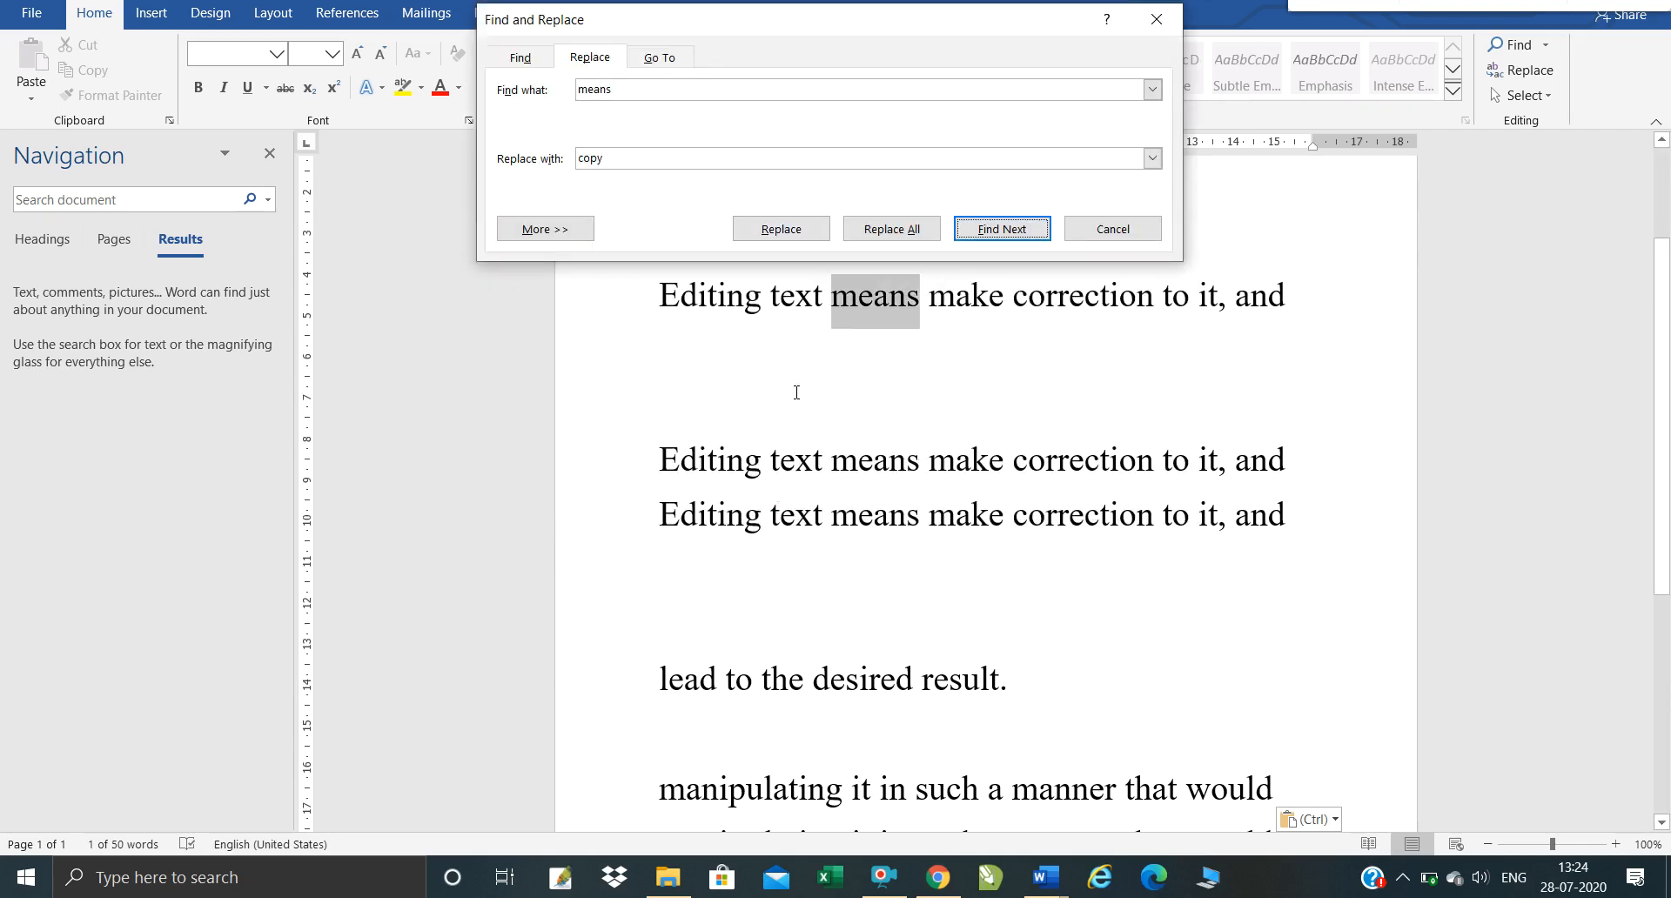
{"action": "left_click", "coordinate": [777, 228]}
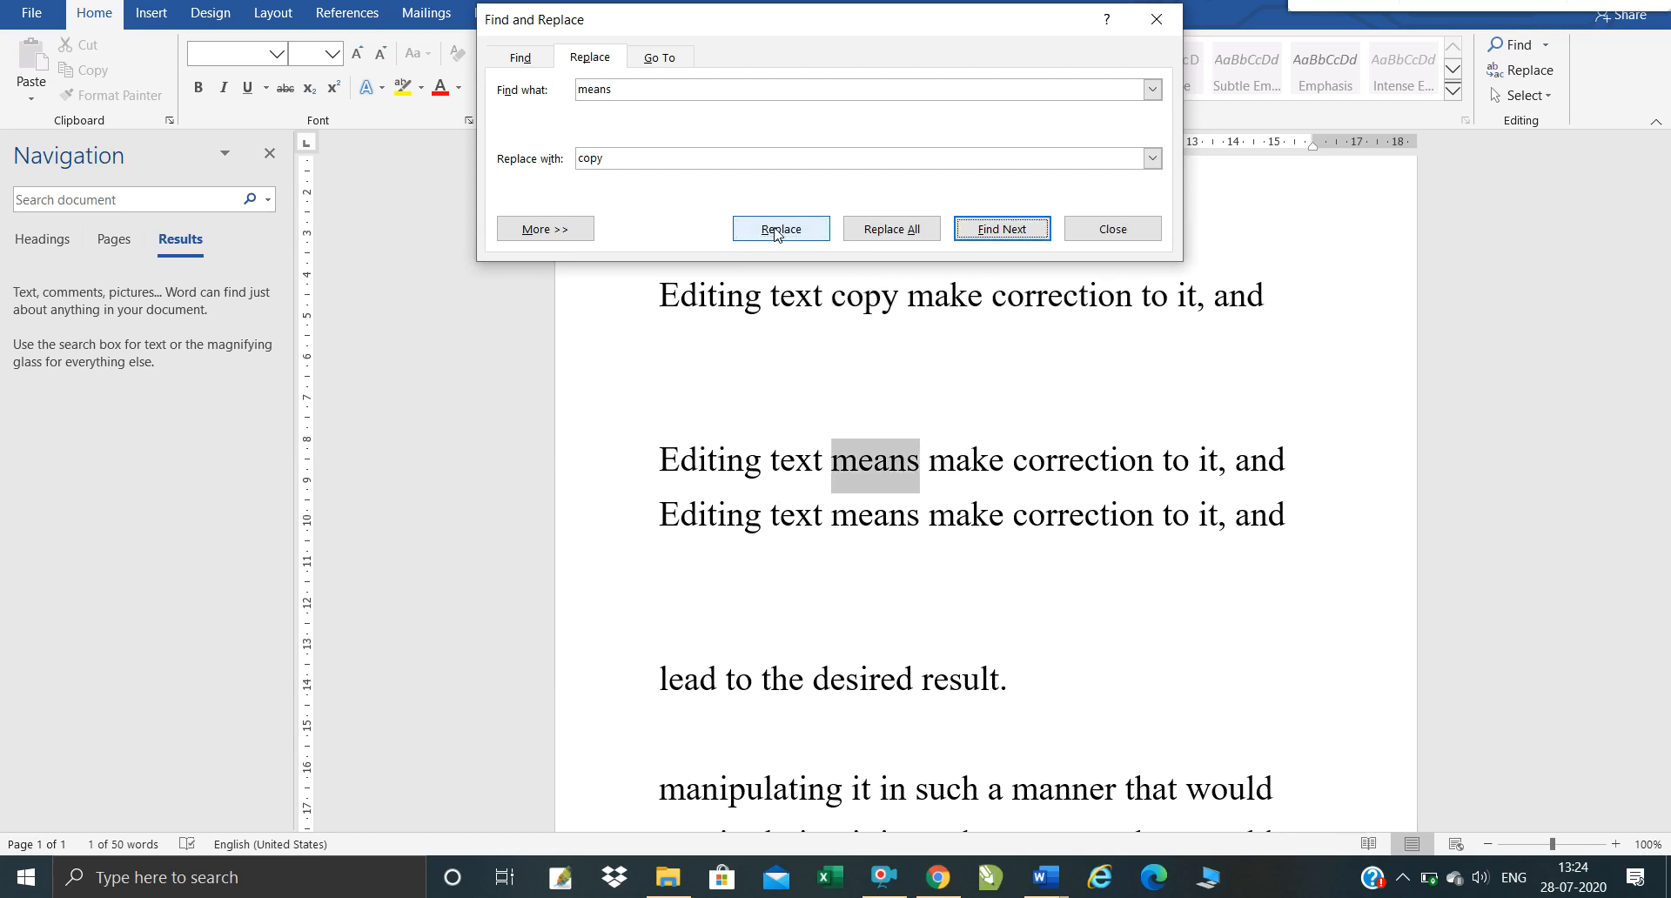
{"action": "left_click", "coordinate": [909, 237]}
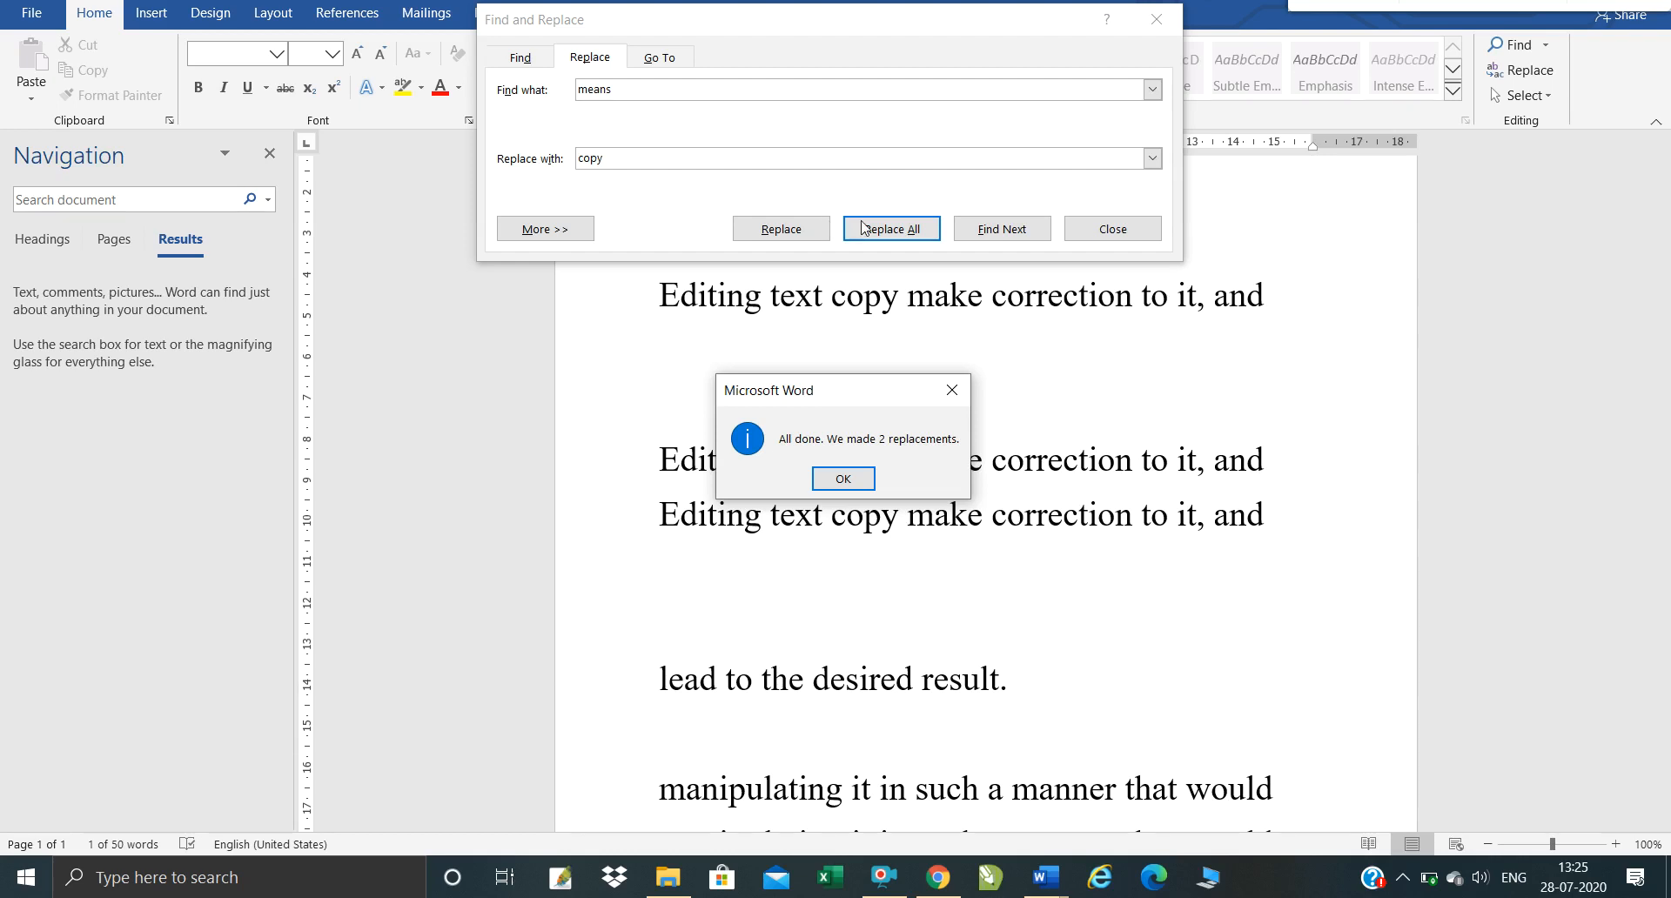
Step: Finish the replacement by dismissing its completion message, then close the Find and Replace dialog and the Navigation pane
{"action": "left_click", "coordinate": [843, 478]}
{"action": "scroll", "coordinate": [830, 479], "scroll_direction": "down", "scroll_amount": 3}
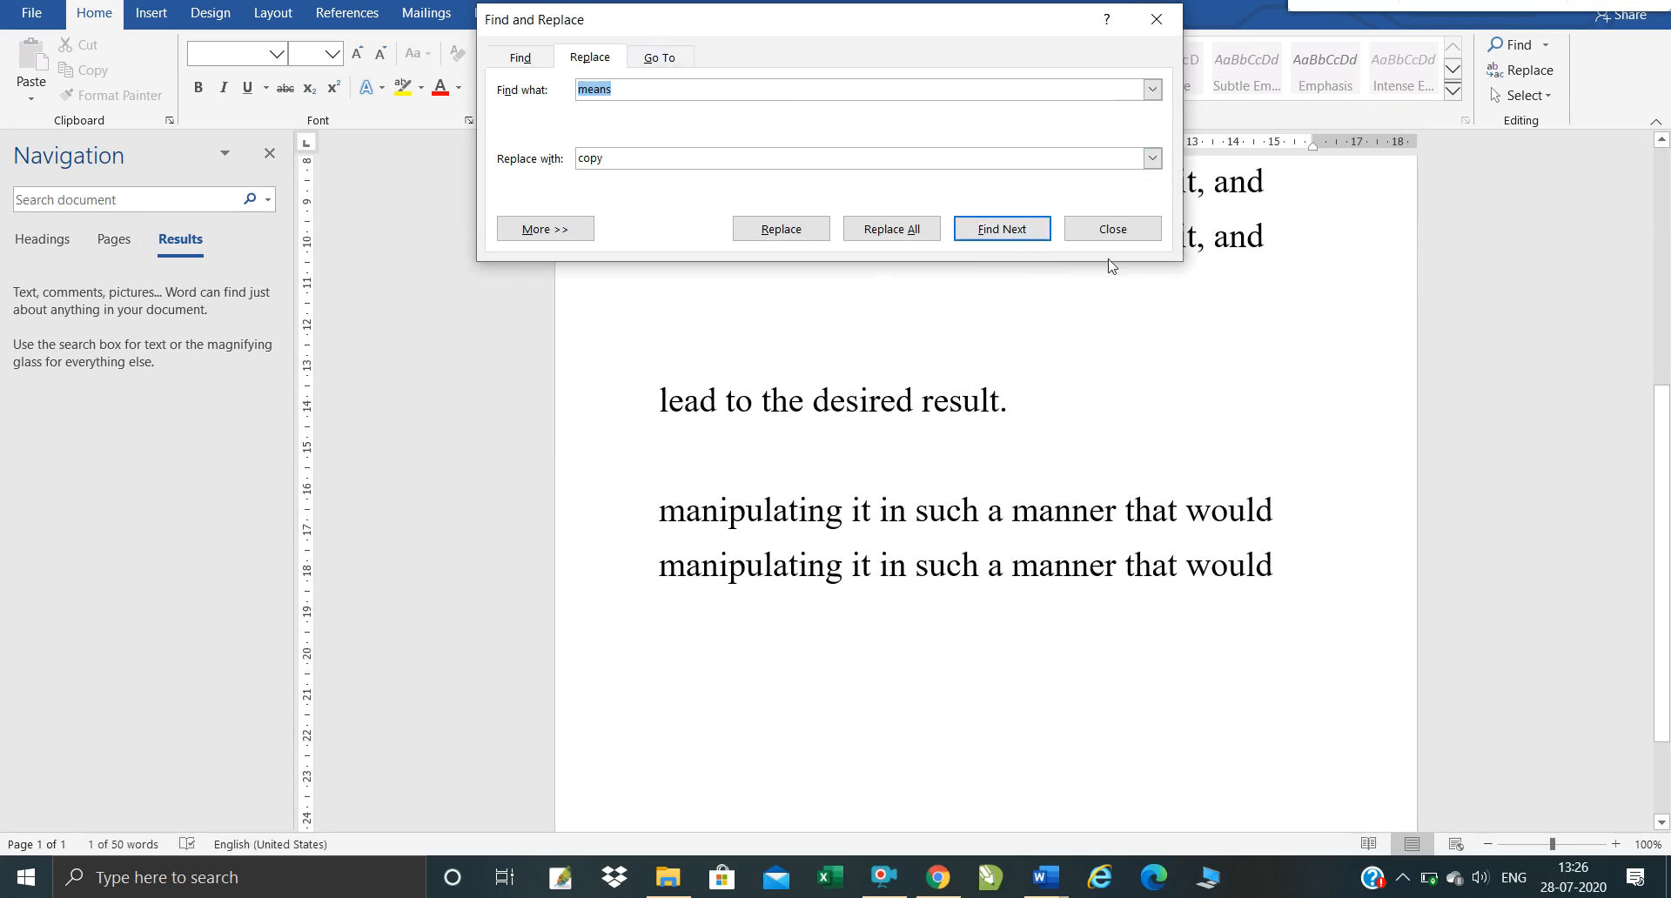
{"action": "left_click", "coordinate": [1112, 234]}
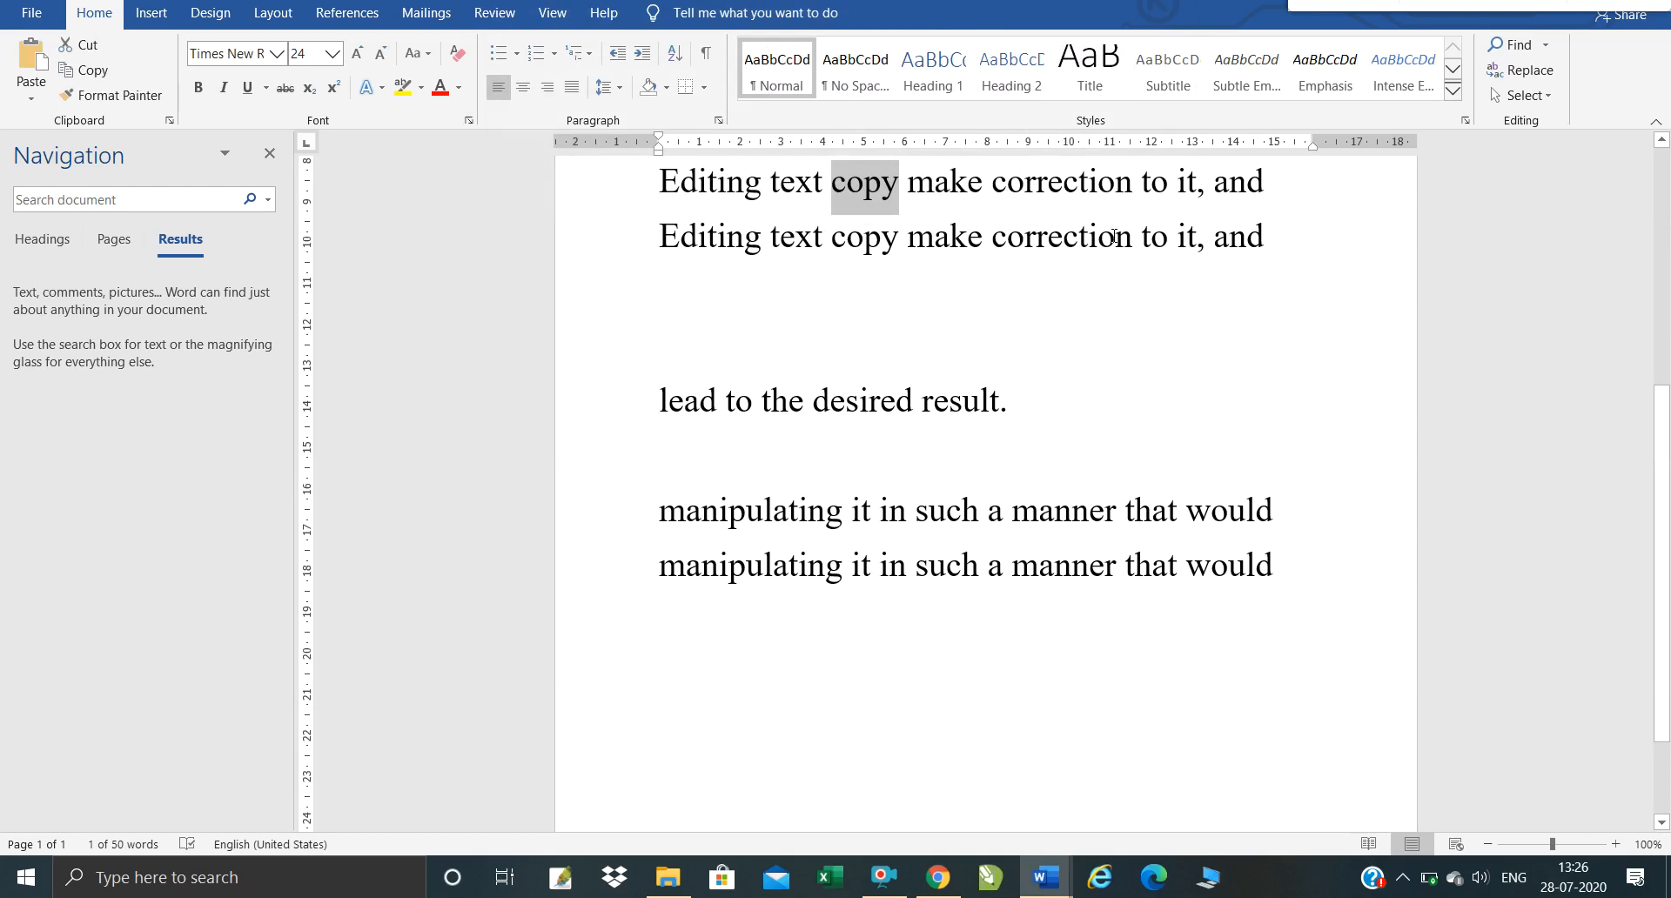
{"action": "left_click", "coordinate": [268, 160]}
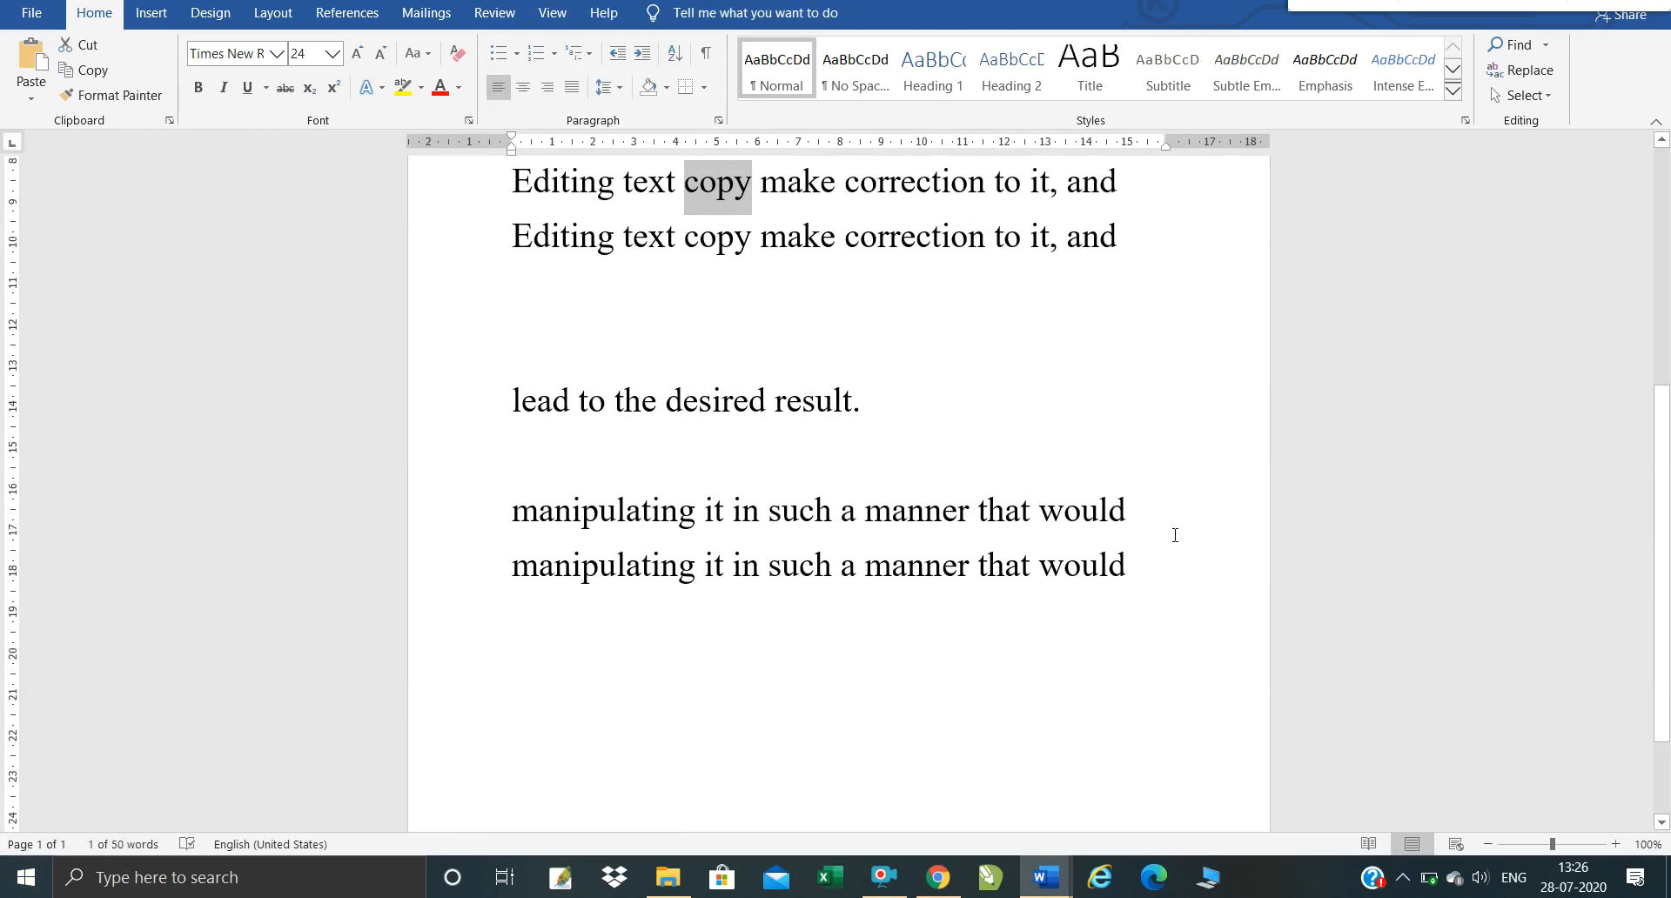
Step: Add blank lines after the last "manipulating it in such a manner that would" line until the text cursor reaches a second page
{"action": "left_click", "coordinate": [1165, 565]}
{"action": "key", "text": "Return"}
{"action": "key", "text": "Return"}
{"action": "key", "text": "Return"}
{"action": "key", "text": "Return"}
{"action": "key", "text": "Return"}
{"action": "key", "text": "Return"}
{"action": "key", "text": "Return"}
{"action": "key", "text": "Return"}
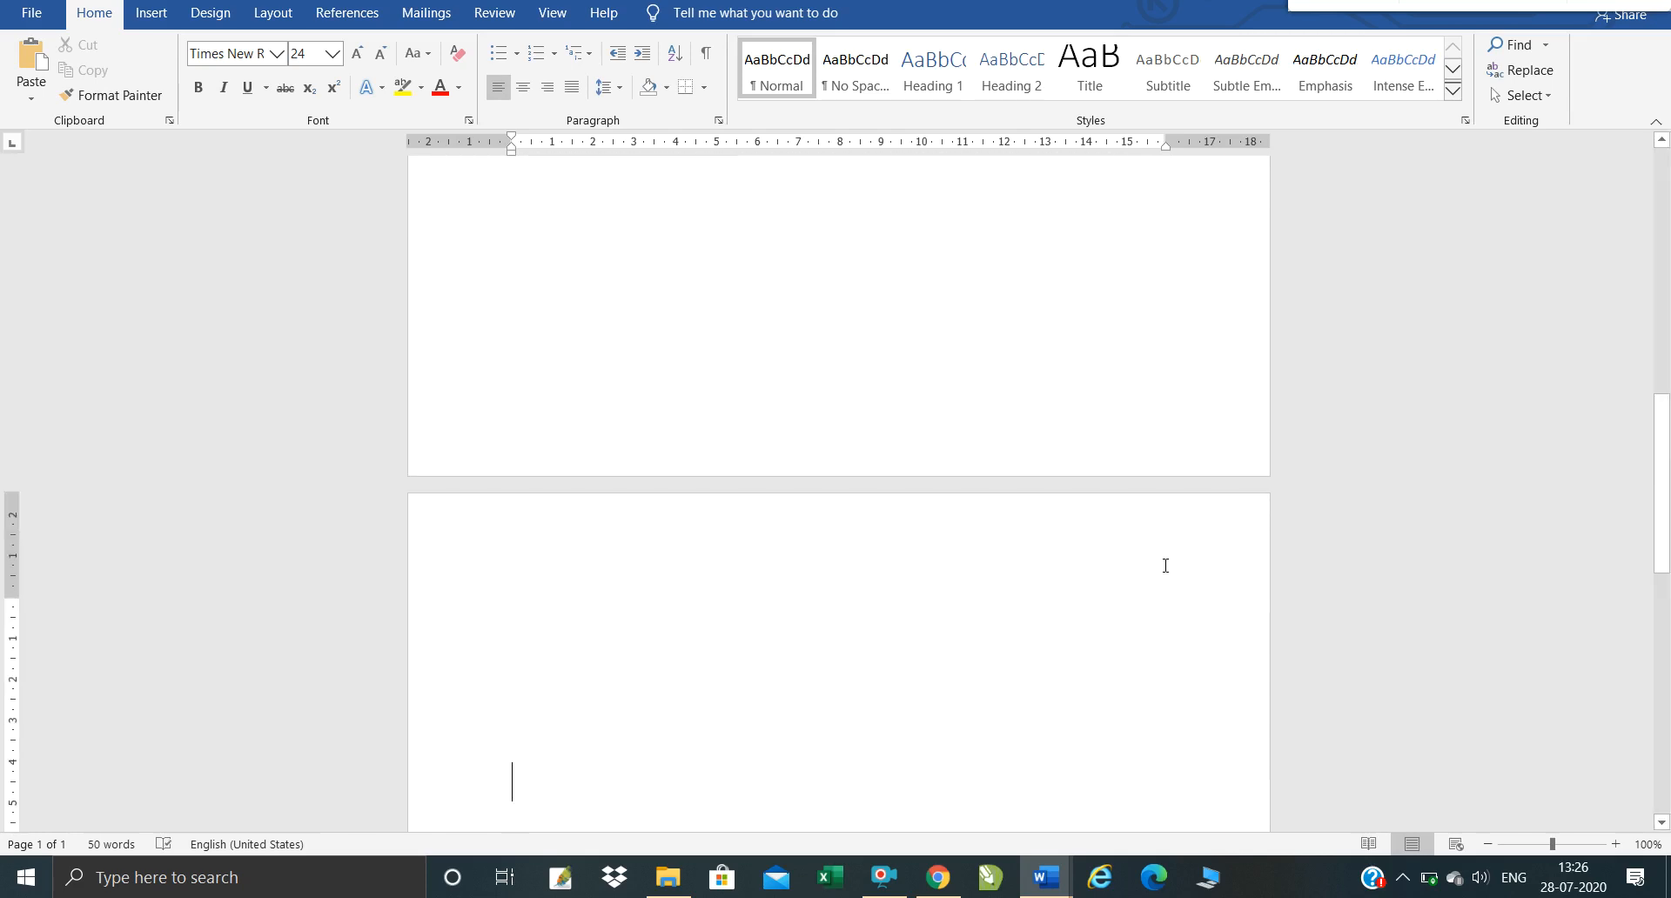
Step: Write the sentence "The quick brown fox jumps over the little lazy dog." on the second page
{"action": "type", "text": "T"}
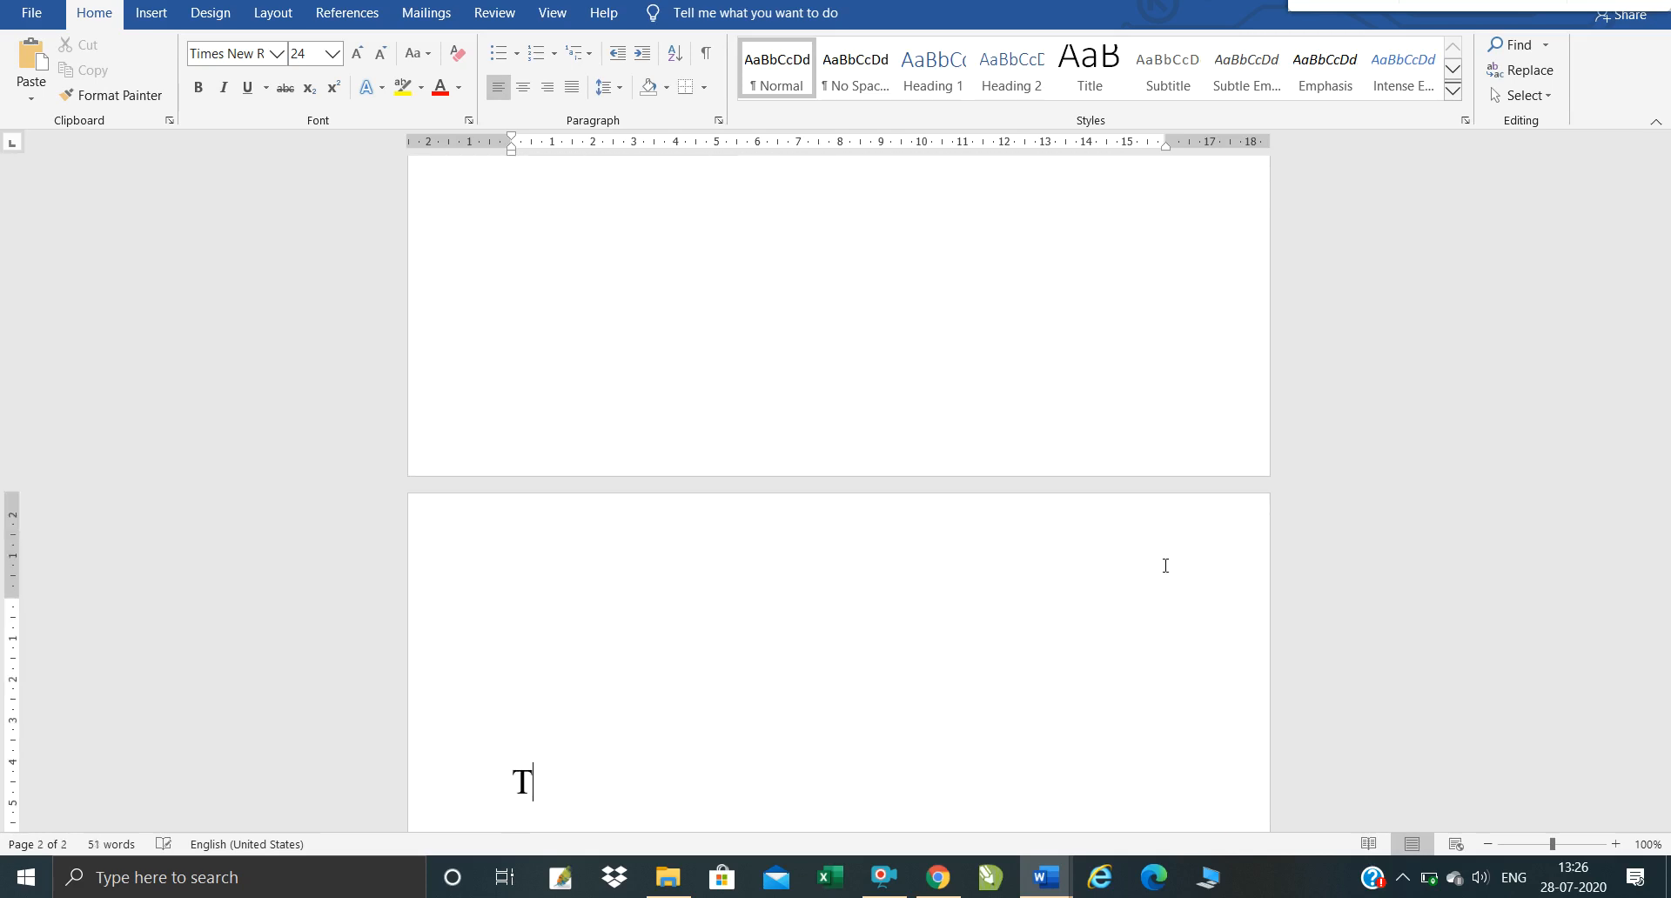
{"action": "type", "text": "he quick brown"}
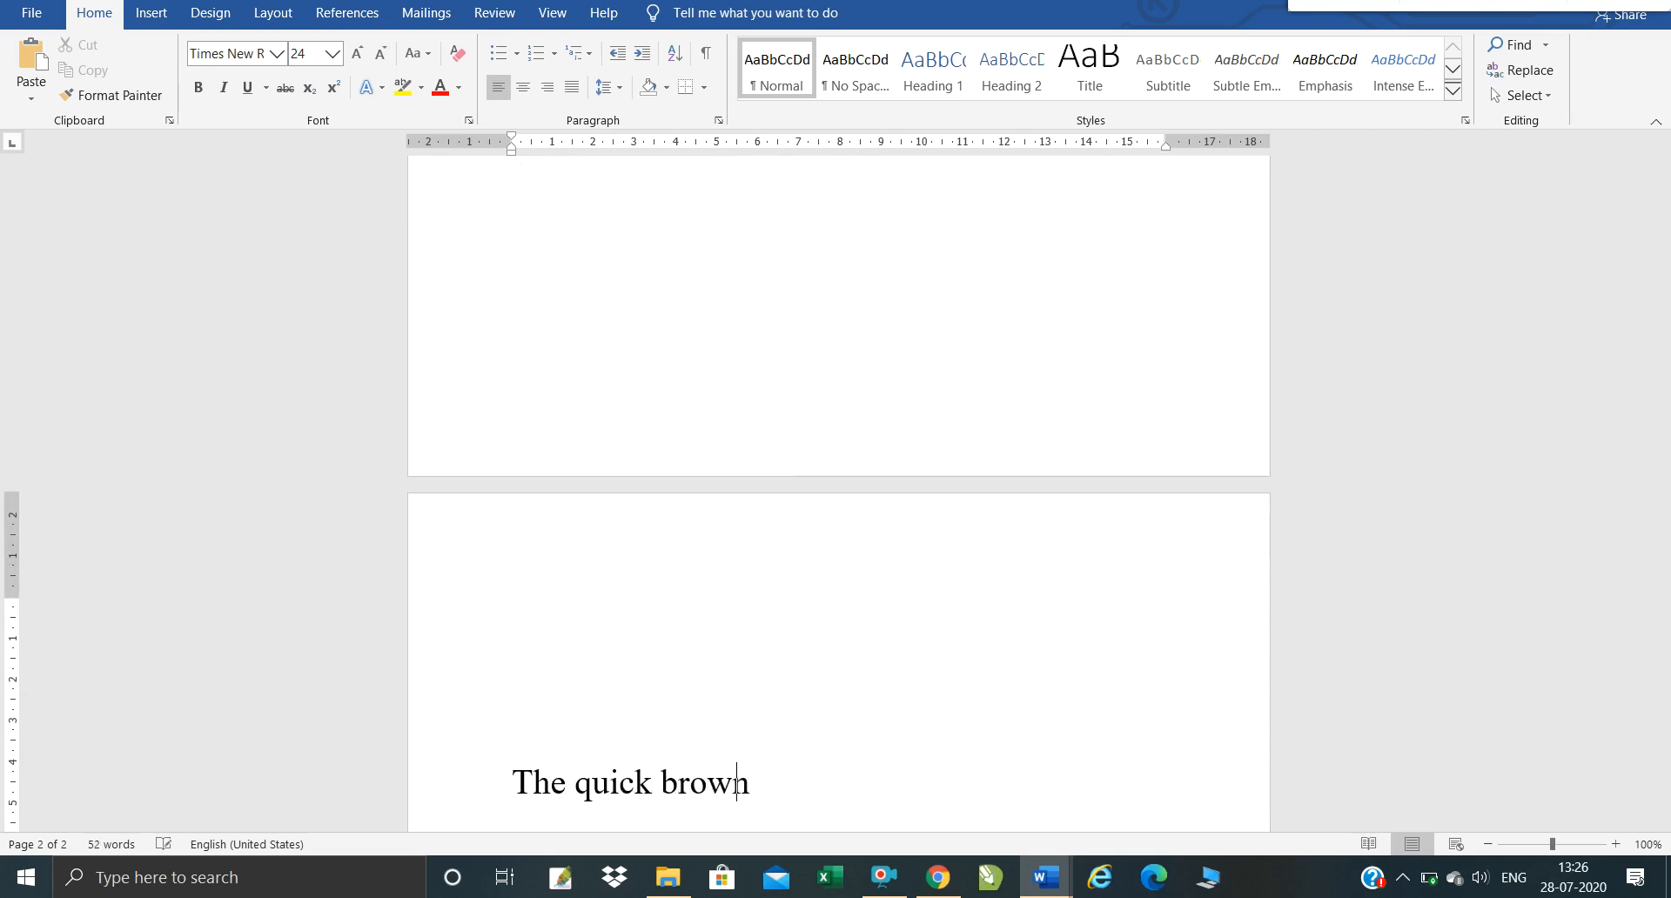
{"action": "type", "text": " fox jumps over t"}
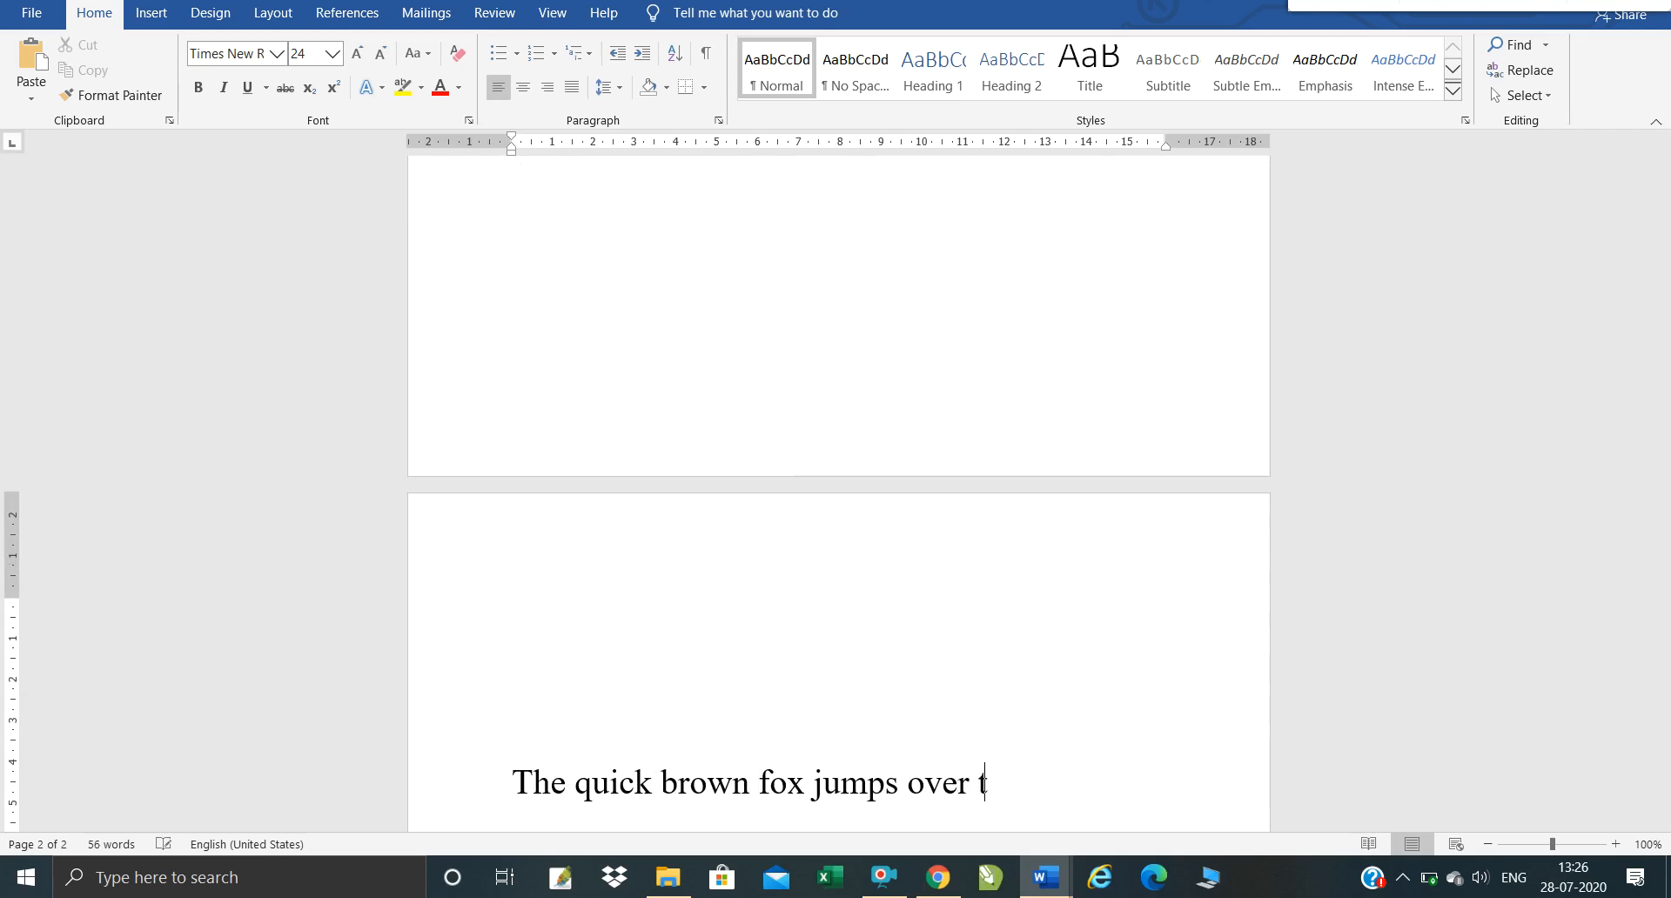
{"action": "type", "text": "he little l"}
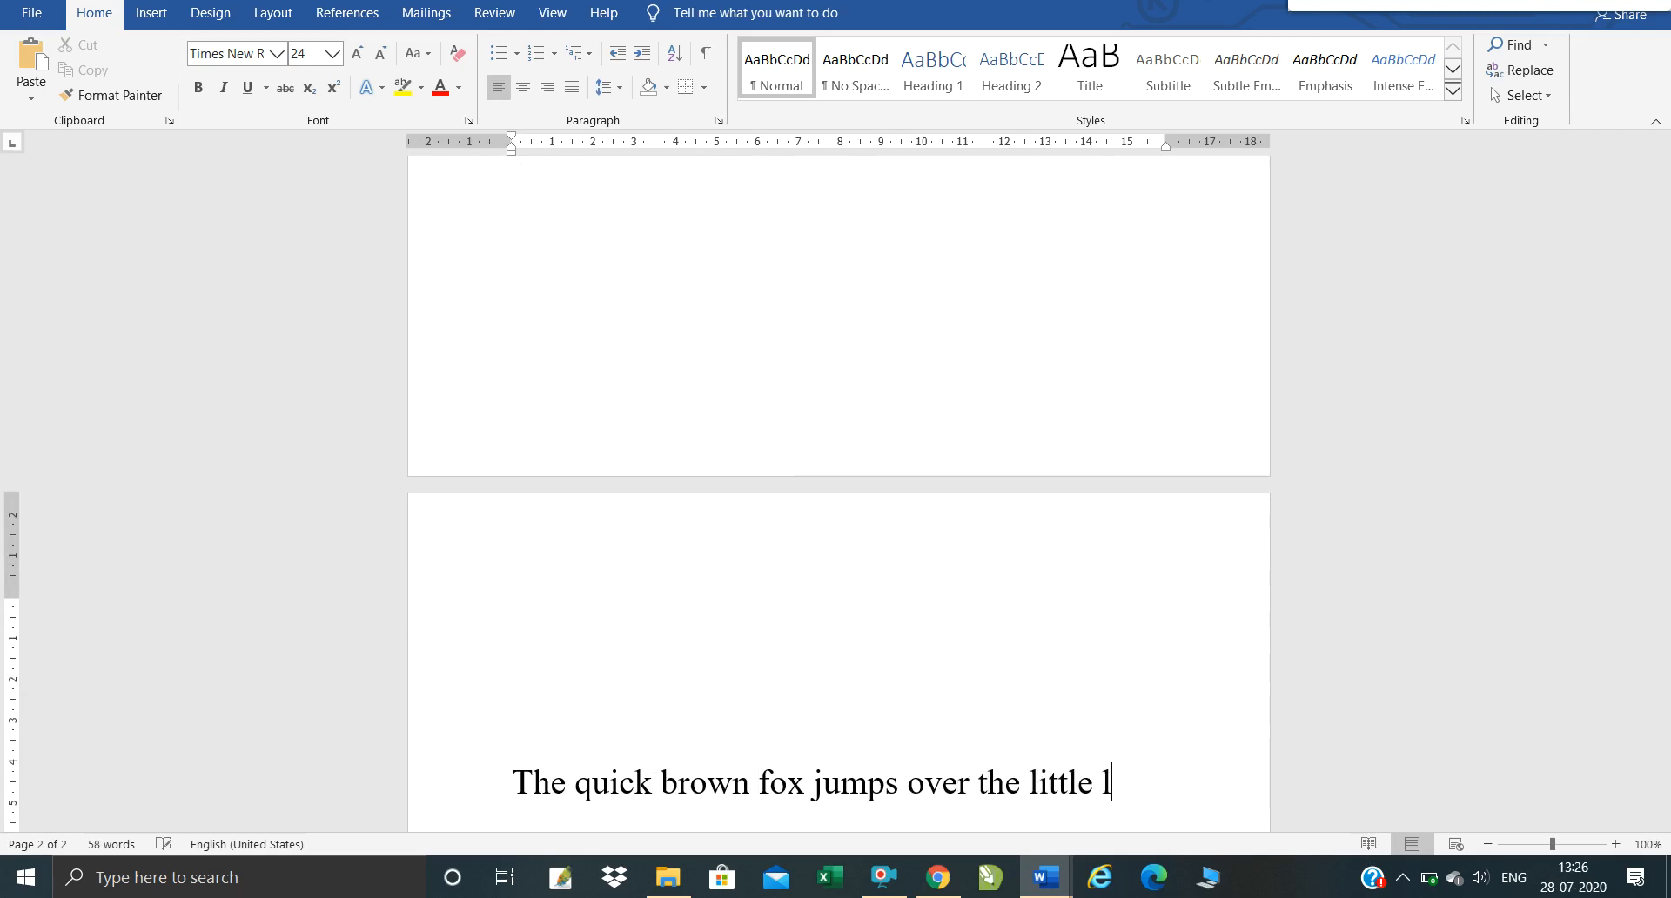
{"action": "type", "text": "azy dog."}
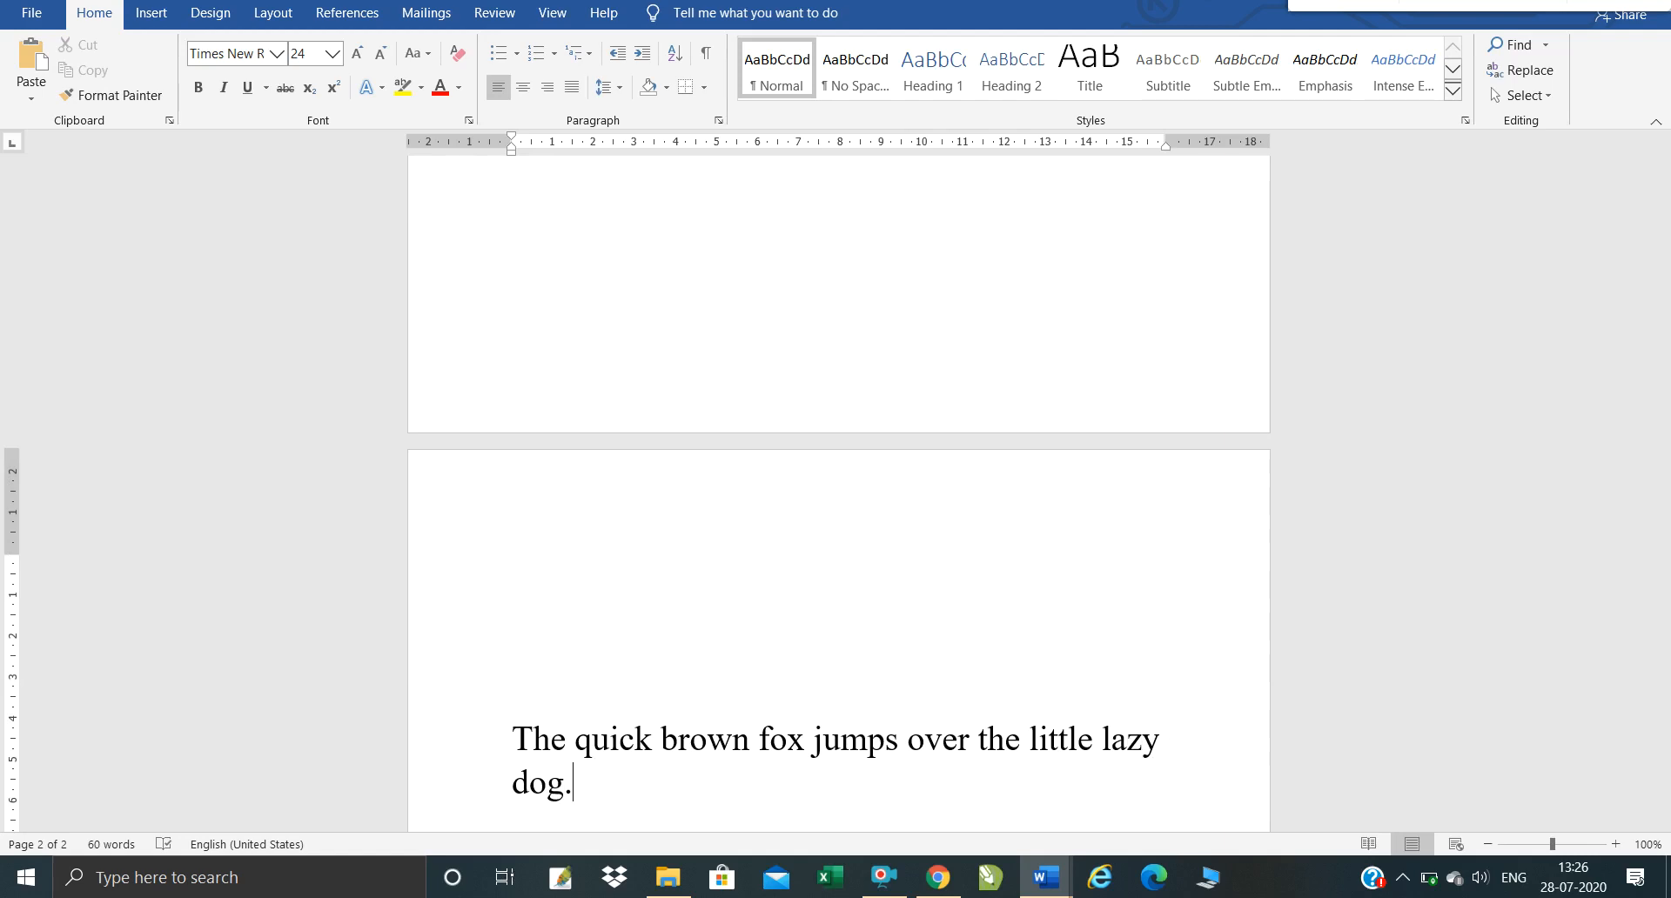
Step: Return to the first page and use Go To to jump to page 2, then close the dialog
{"action": "key", "text": "Page_Up"}
{"action": "key", "text": "Page_Up"}
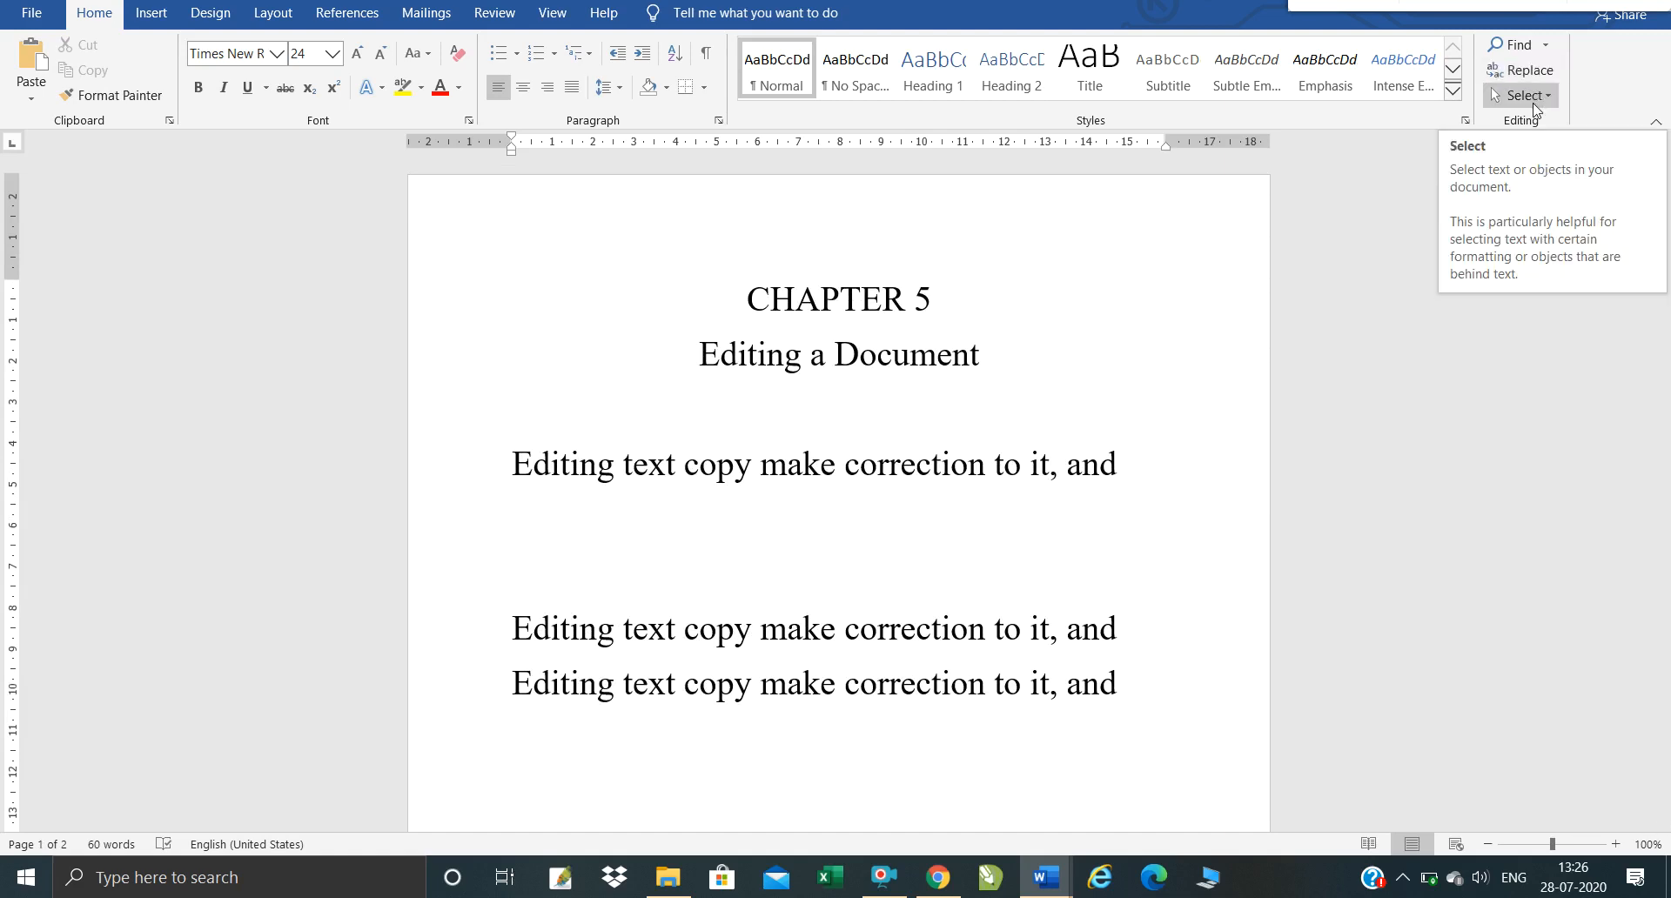
{"action": "left_click", "coordinate": [1518, 44]}
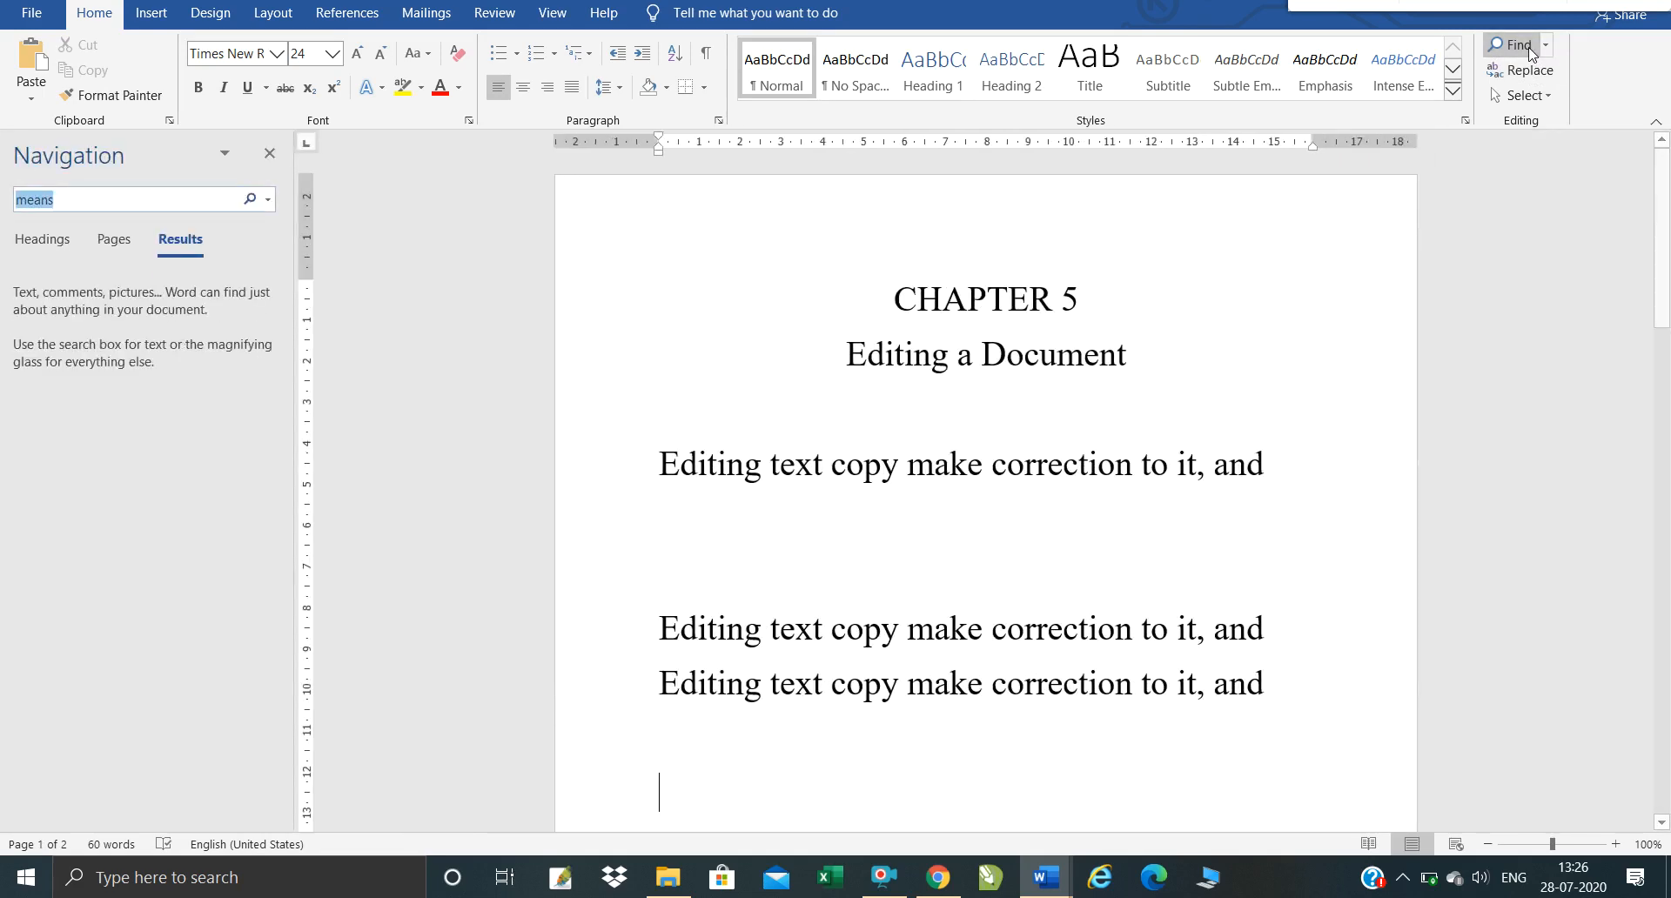
{"action": "left_click", "coordinate": [1545, 47]}
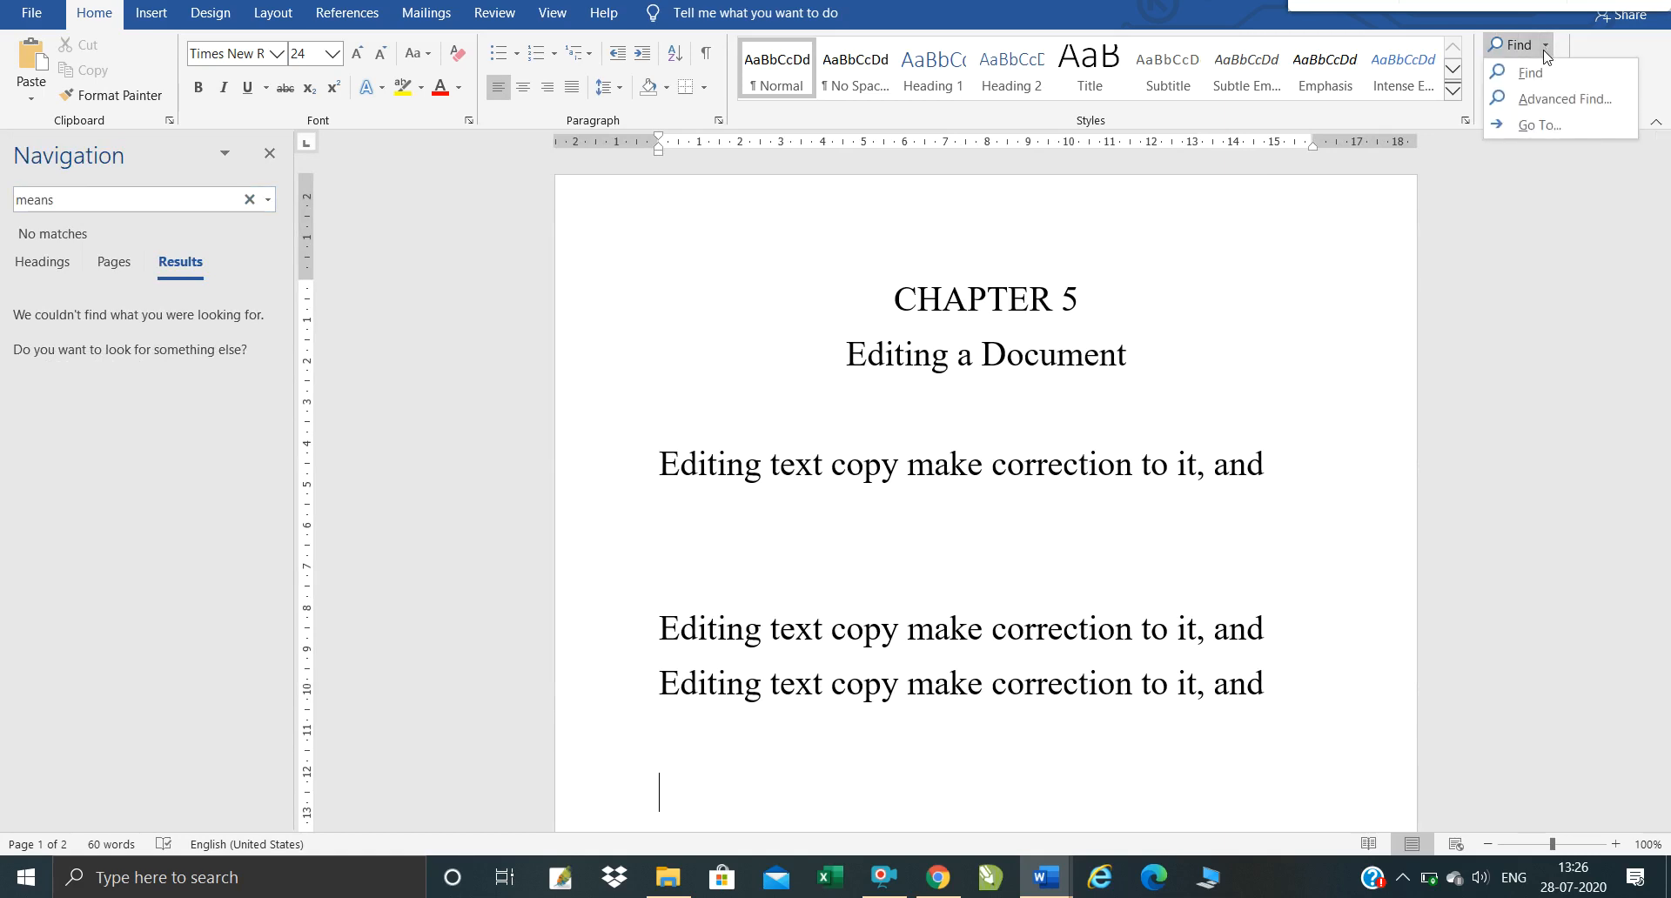
{"action": "left_click", "coordinate": [1500, 134]}
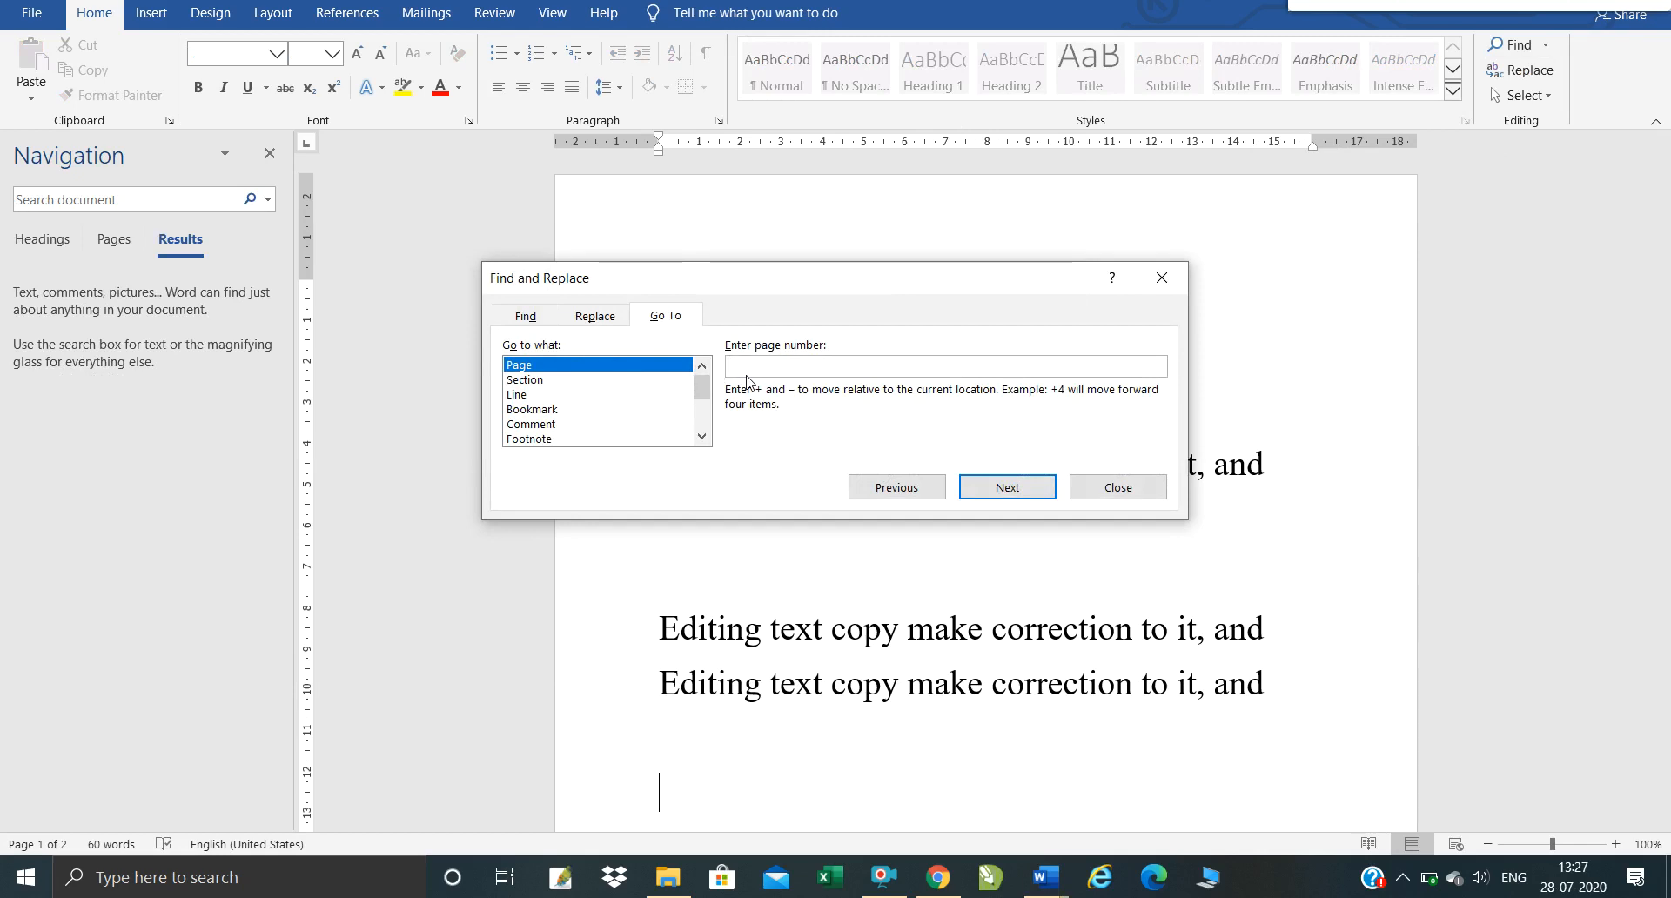
{"action": "type", "text": "2"}
{"action": "left_click", "coordinate": [1040, 490]}
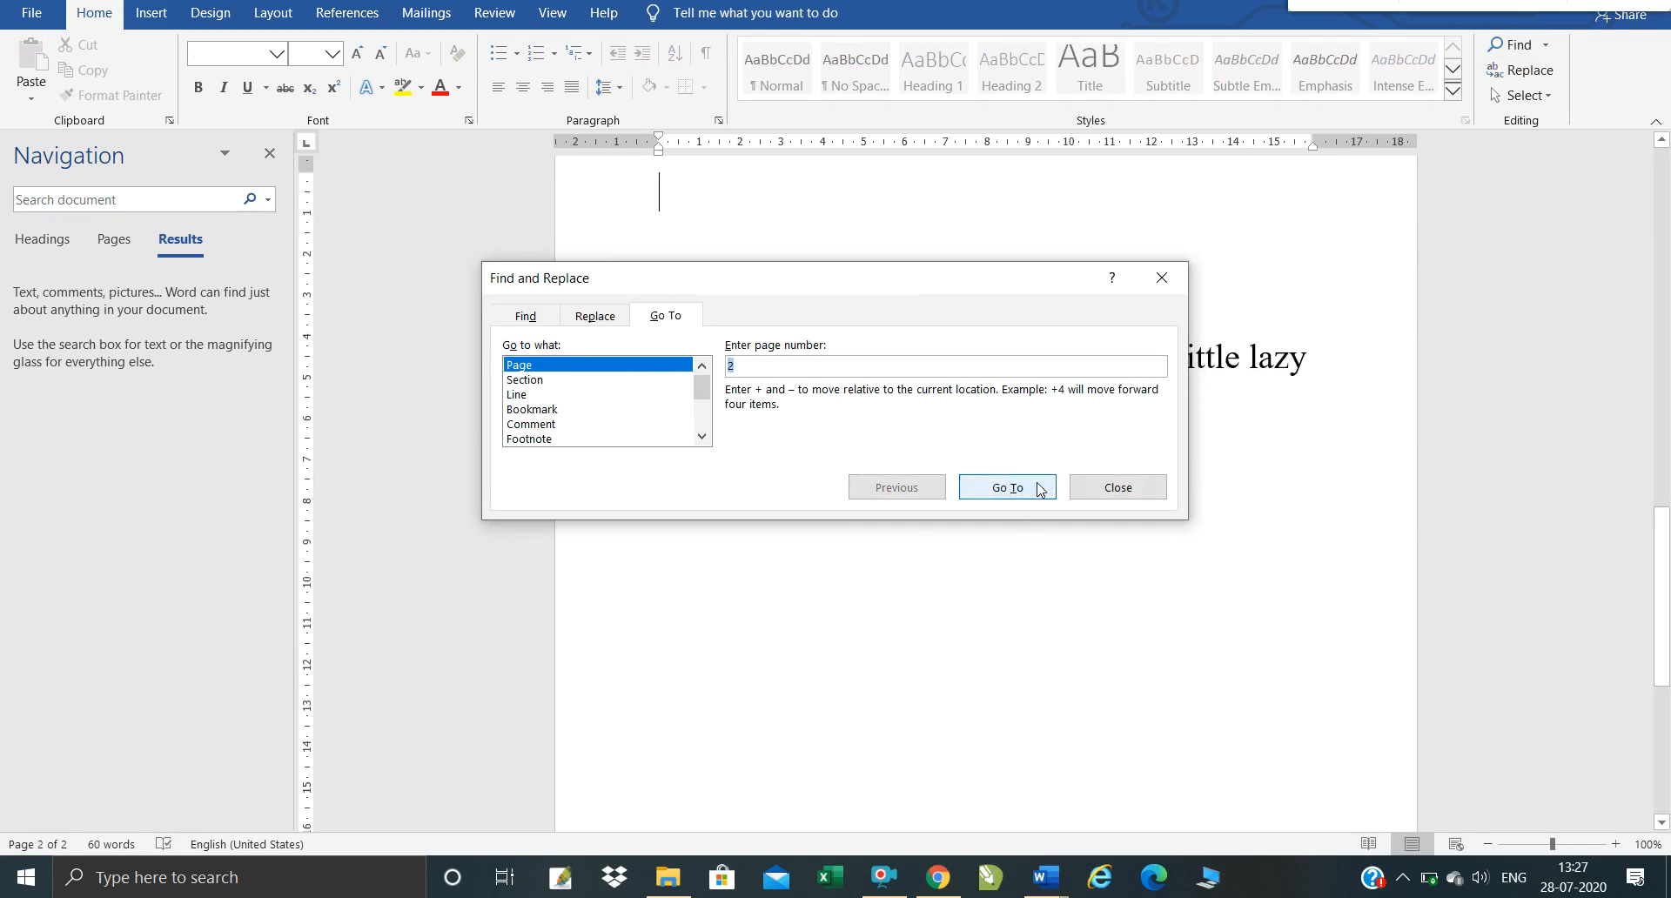
{"action": "left_click", "coordinate": [1121, 490]}
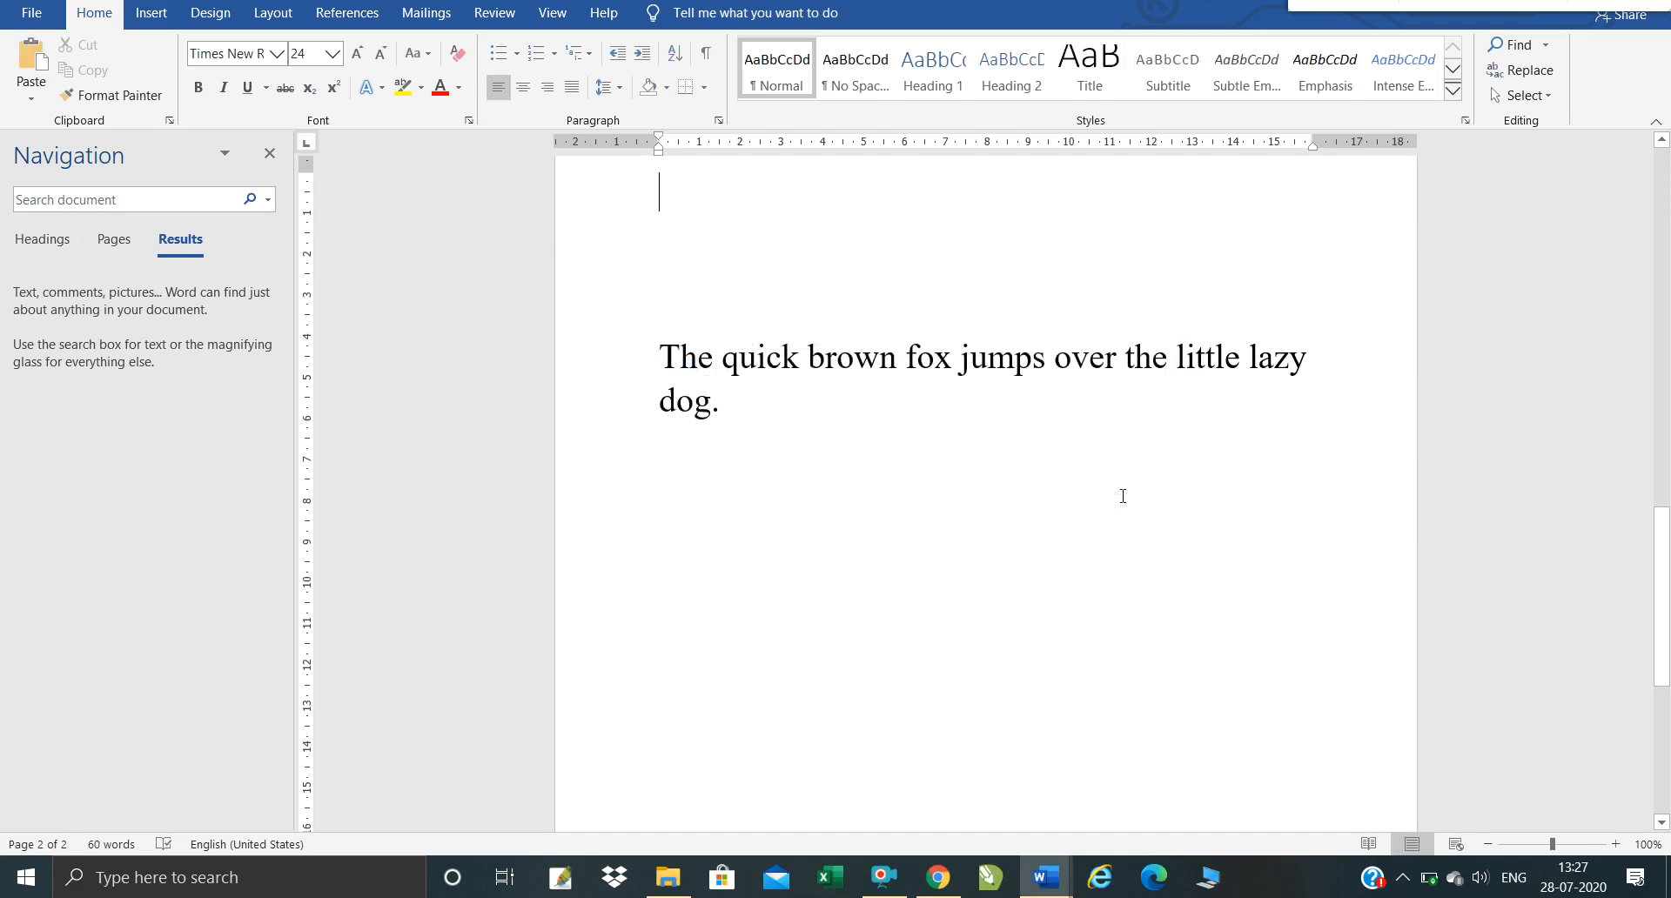